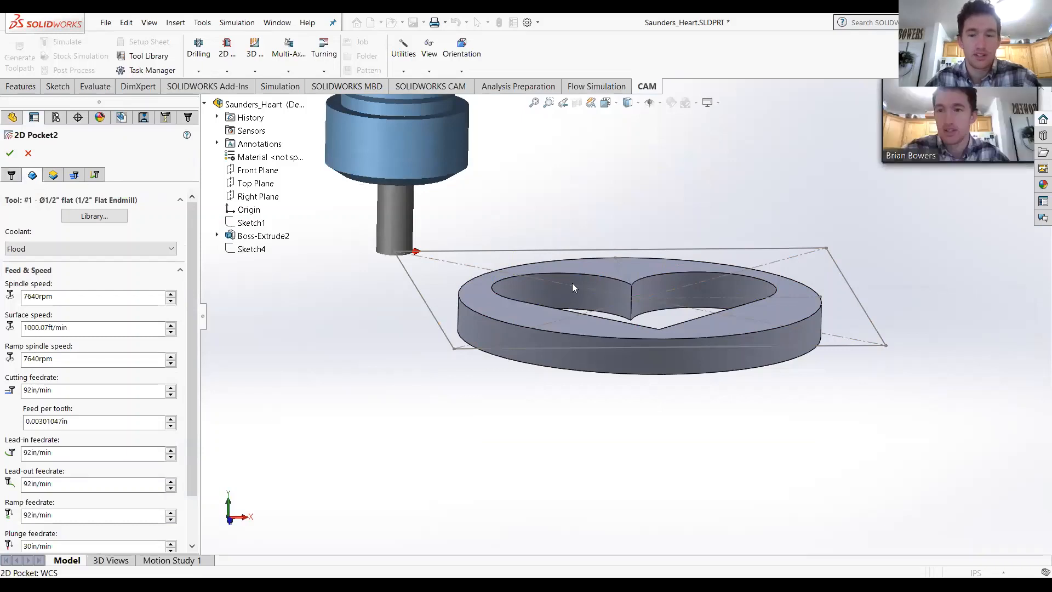
Select the lower edge loop of the heart cutout as the 2D pocket's machining geometry
scroll(621, 313, down, 3)
middle_drag(617, 312, 612, 349)
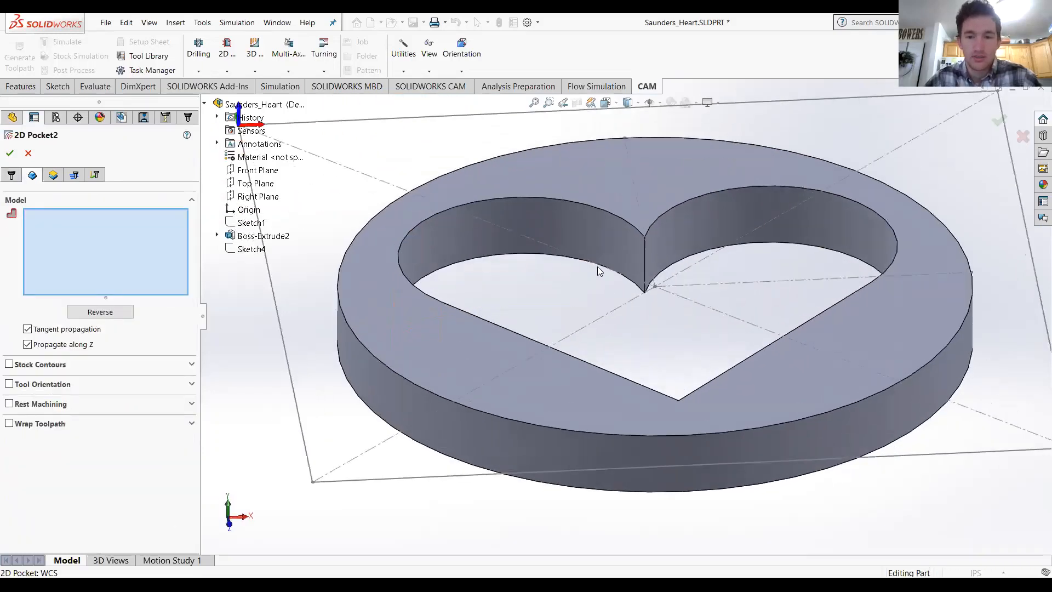
click(541, 253)
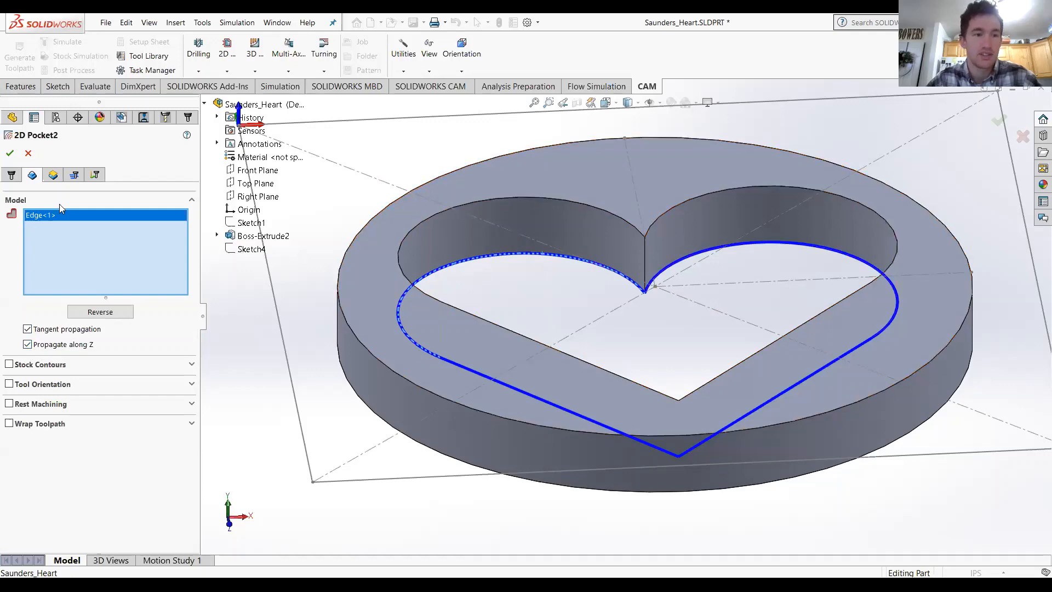
click(192, 200)
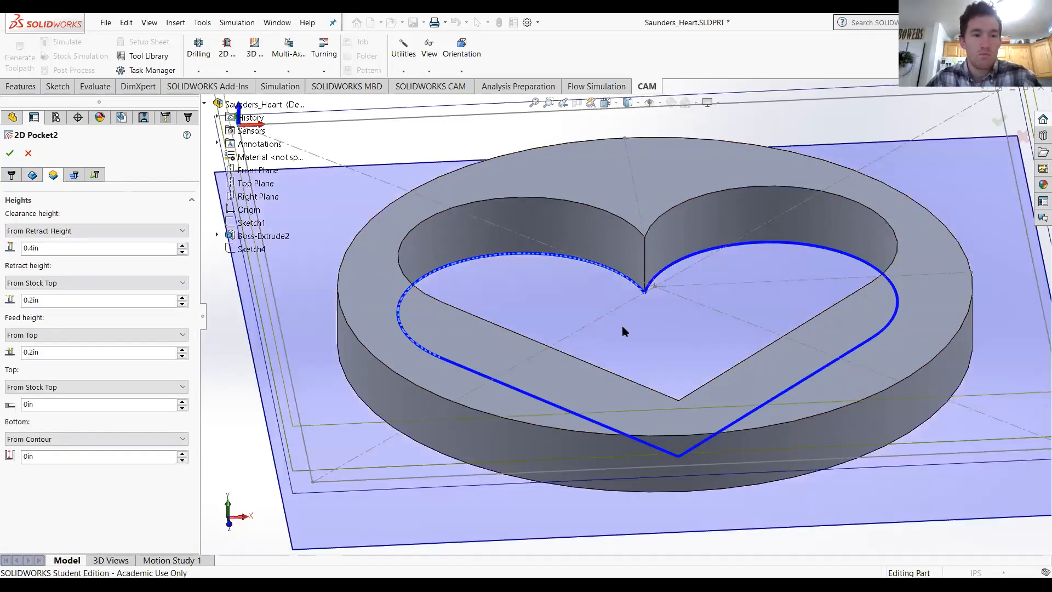
Set the pocket's bottom height to From Model Bottom with an offset of -0.015 in
middle_drag(697, 386, 714, 303)
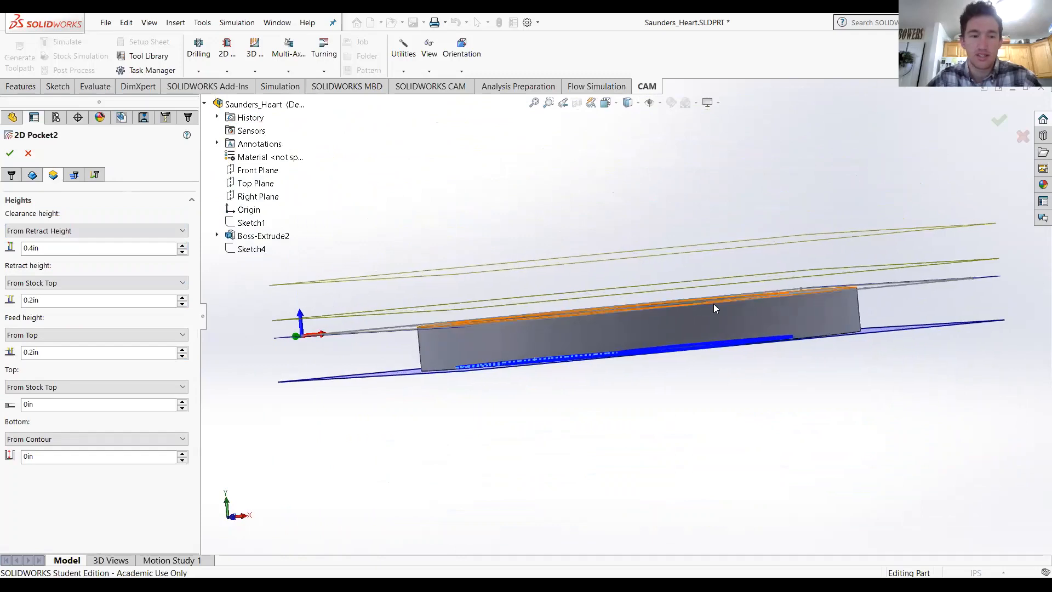
click(64, 439)
click(59, 471)
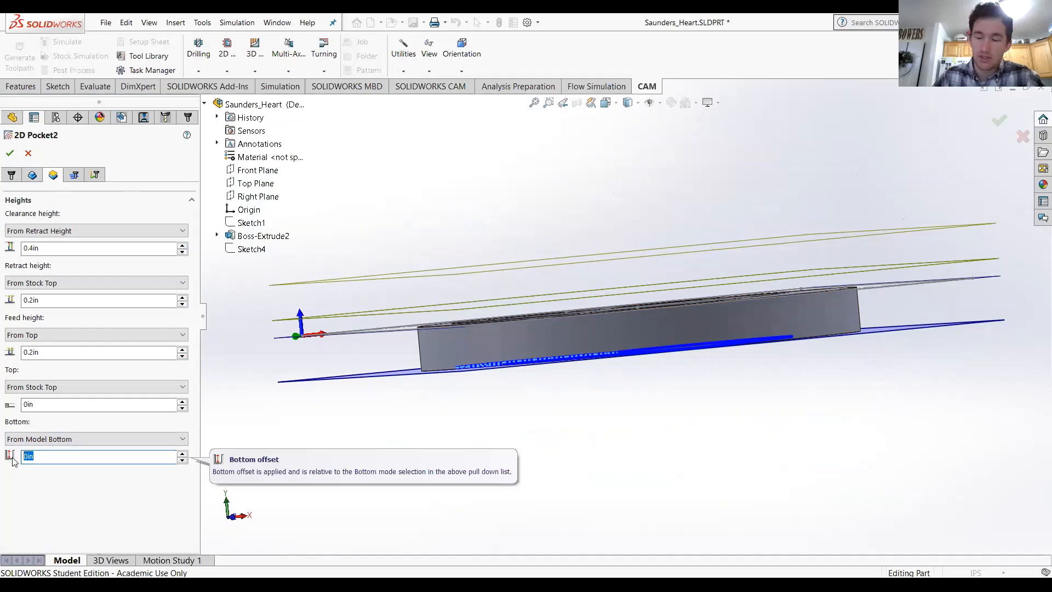
text(-.015)
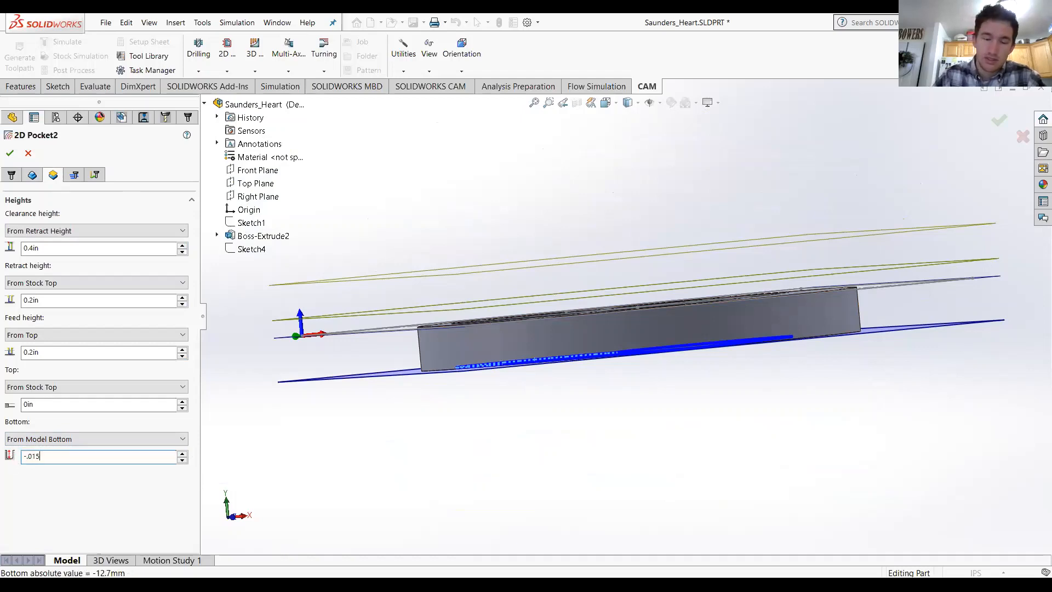
key(Return)
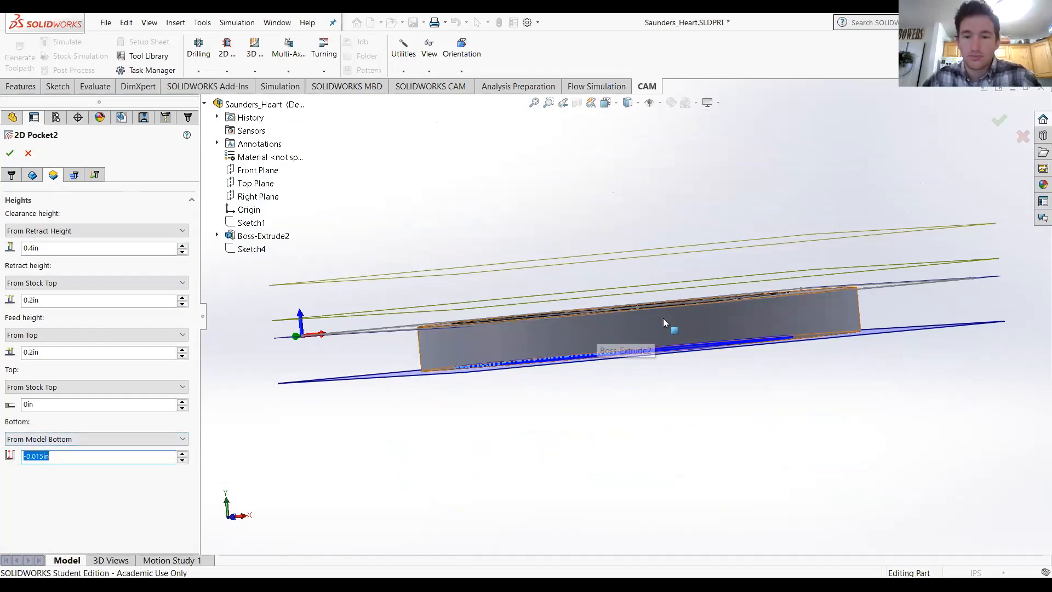
middle_drag(663, 318, 660, 394)
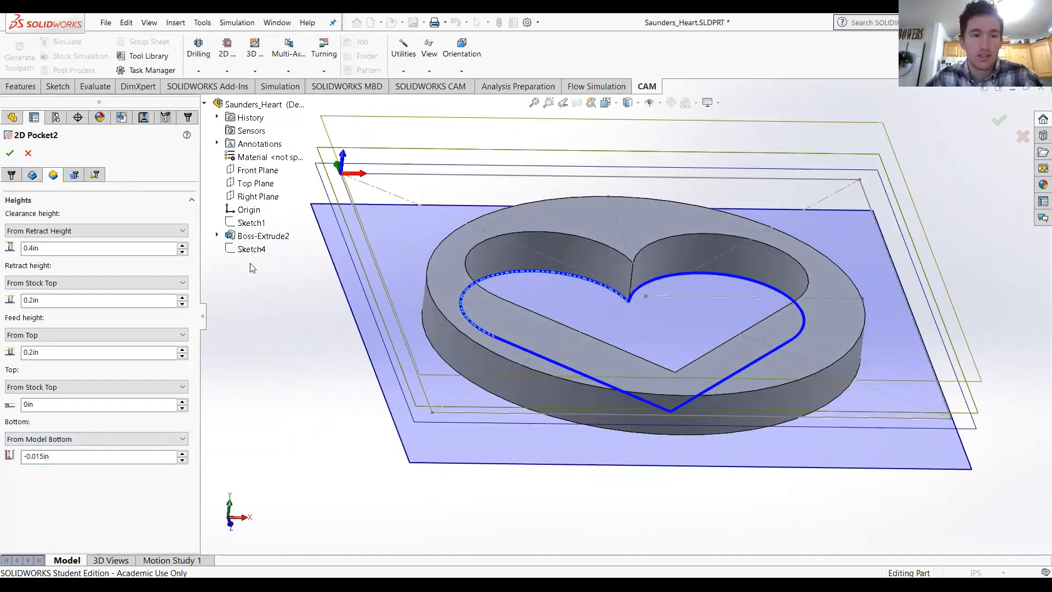
Set the pocket's maximum stepover to 0.2 in
click(74, 176)
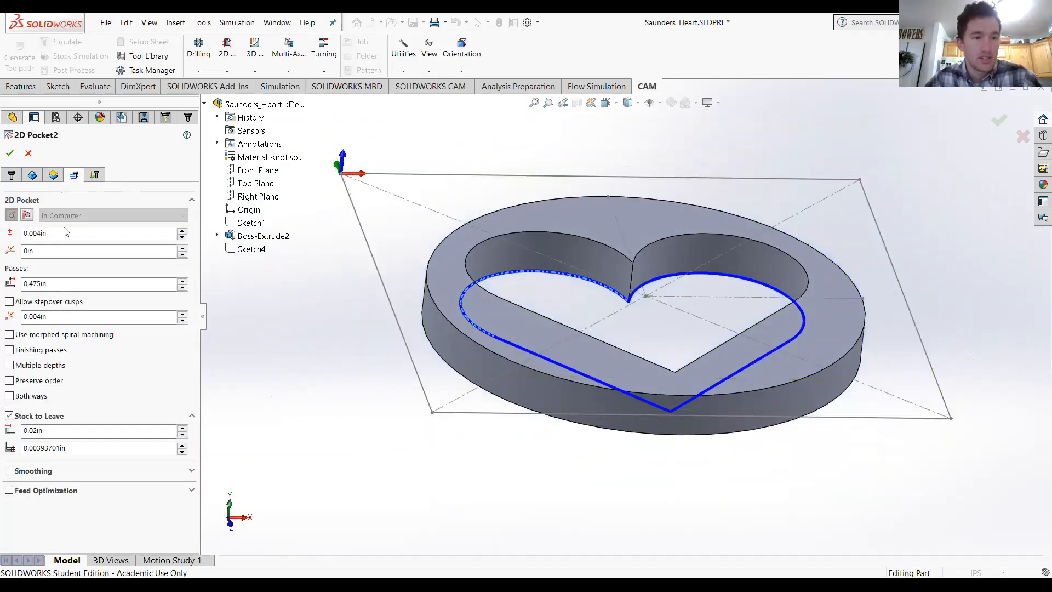
double_click(25, 283)
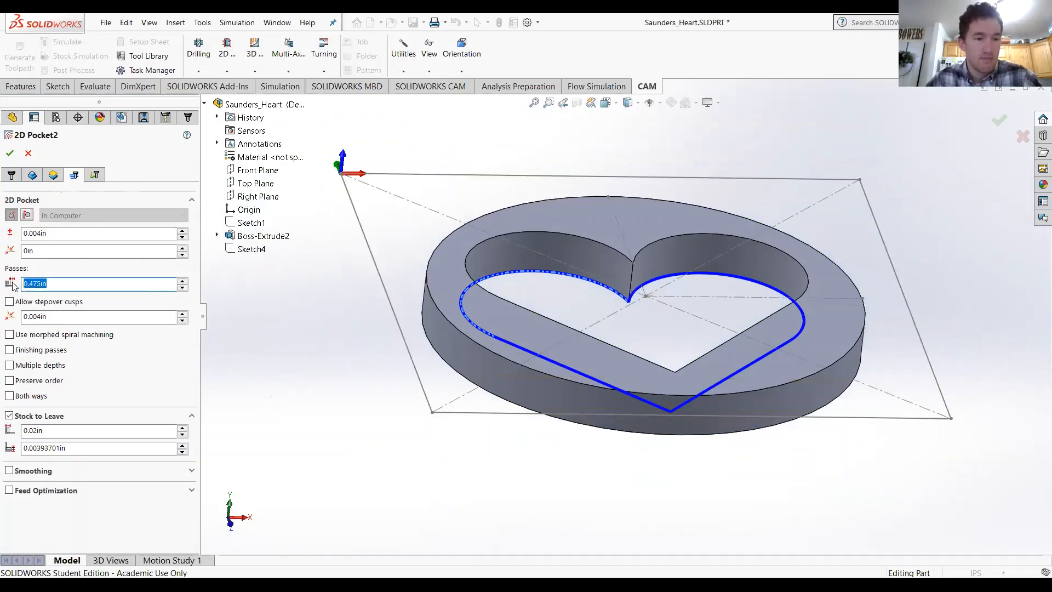
mouse_move(13, 286)
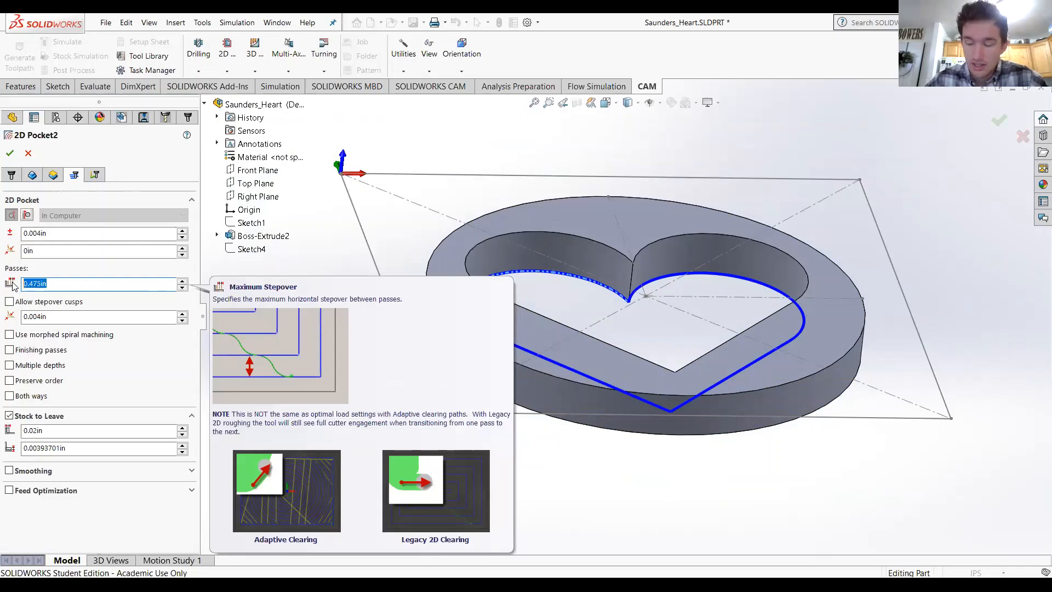
text(.2)
key(Return)
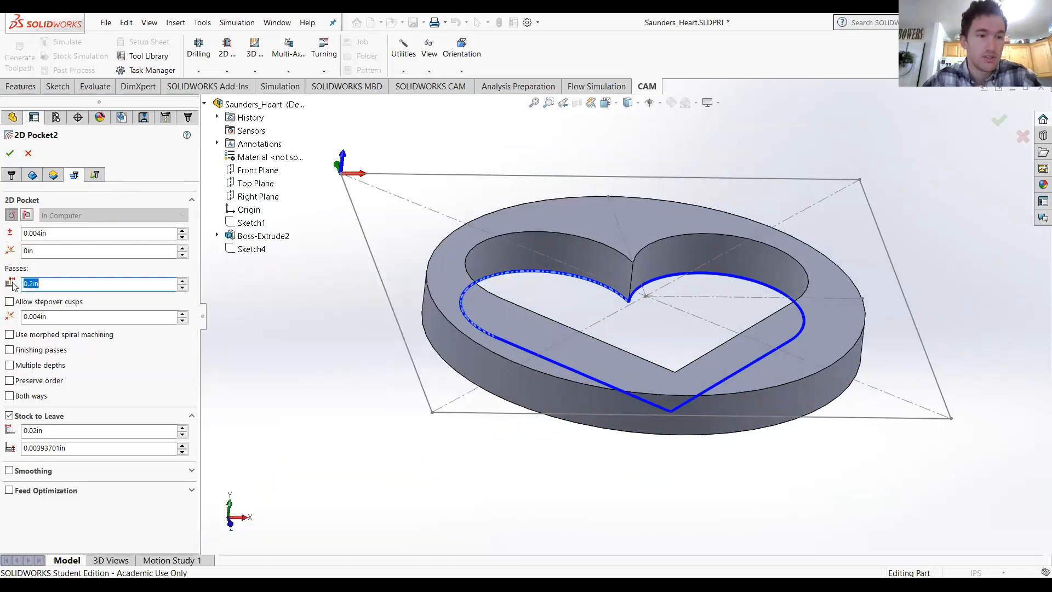
Enable multiple depths for the pocket with a 0.2 in maximum roughing stepdown and a 0.1 in finishing stepdown
click(9, 365)
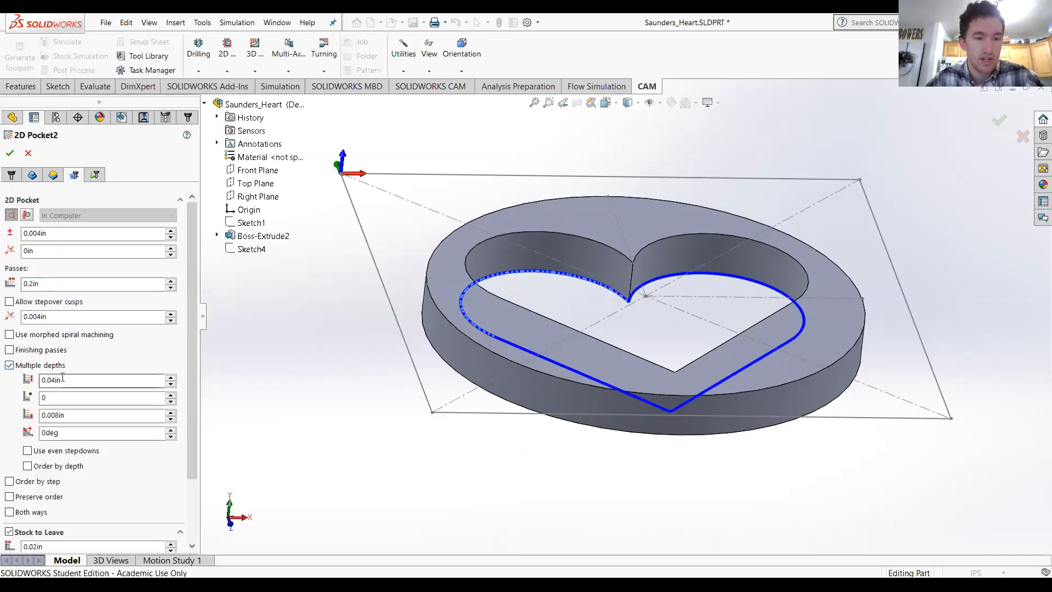
mouse_move(70, 379)
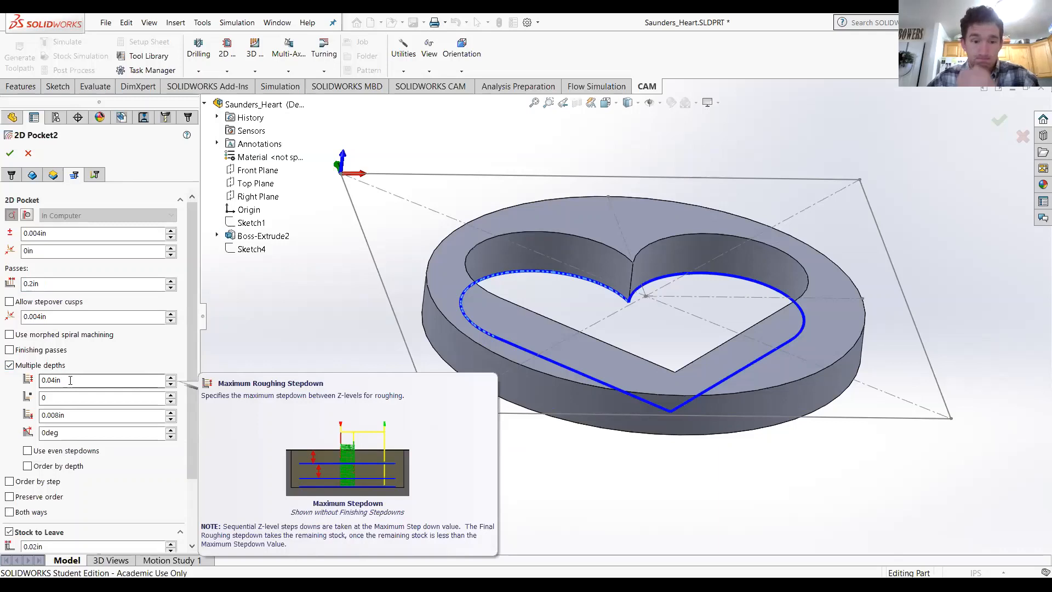
drag(71, 380, 28, 377)
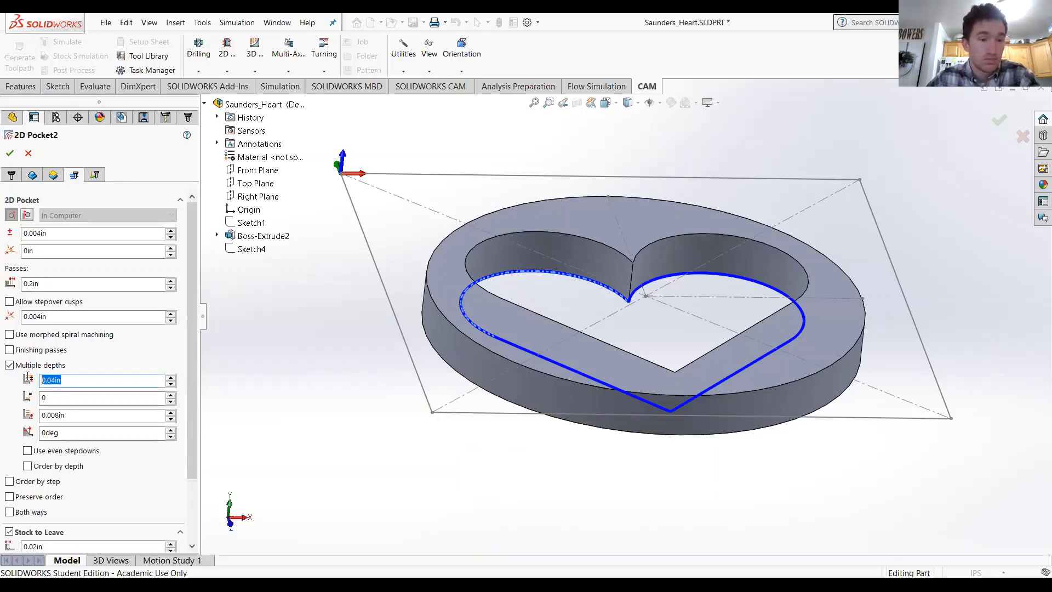
text(.2)
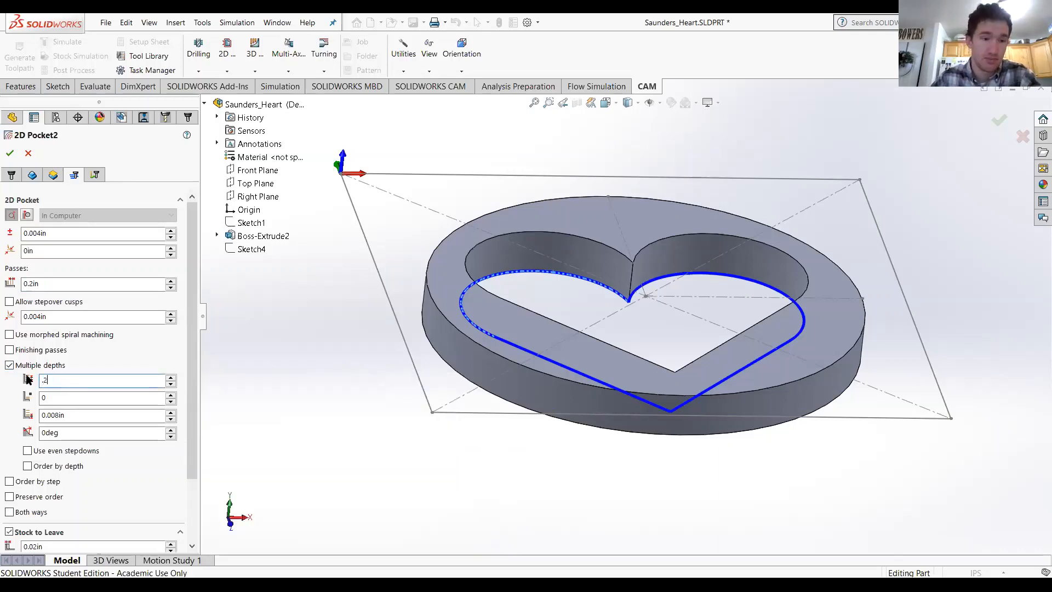
key(Return)
drag(73, 413, 20, 418)
text(.1)
key(Return)
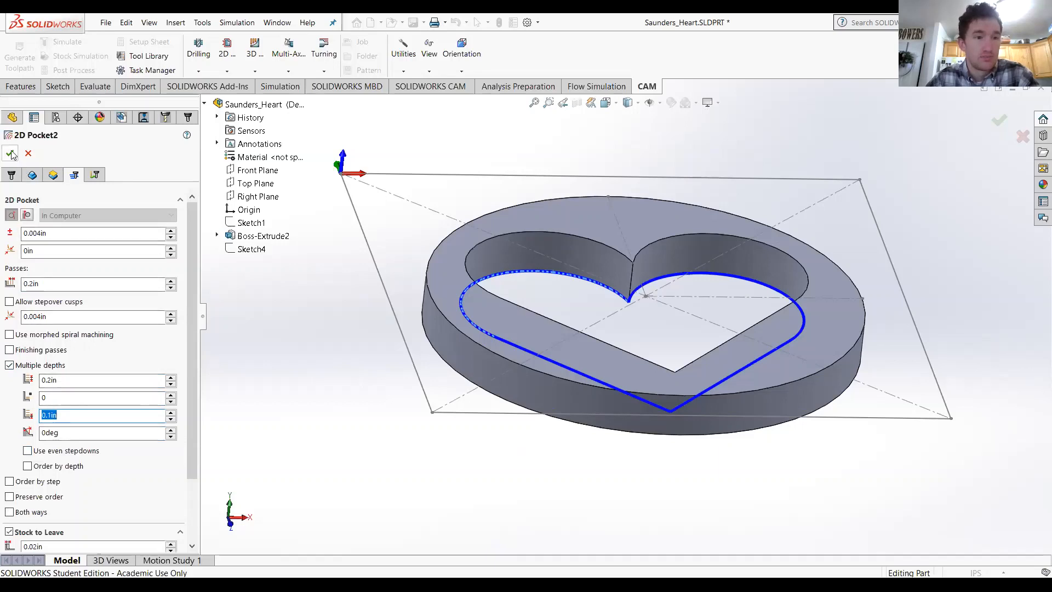
Accept the 2D pocket operation to generate its toolpath inside the heart
click(74, 175)
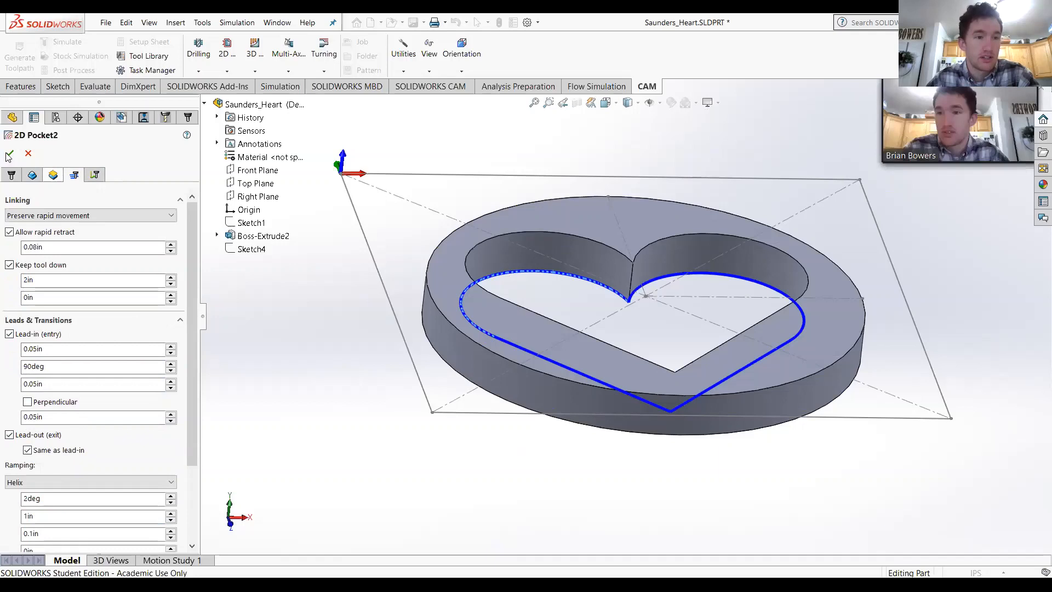
click(10, 157)
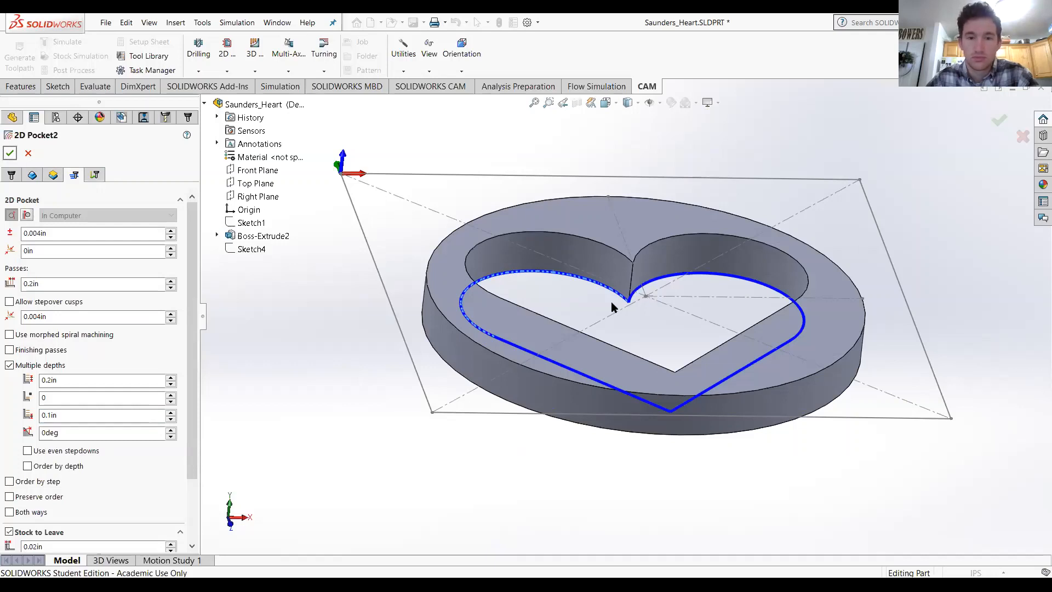
click(10, 153)
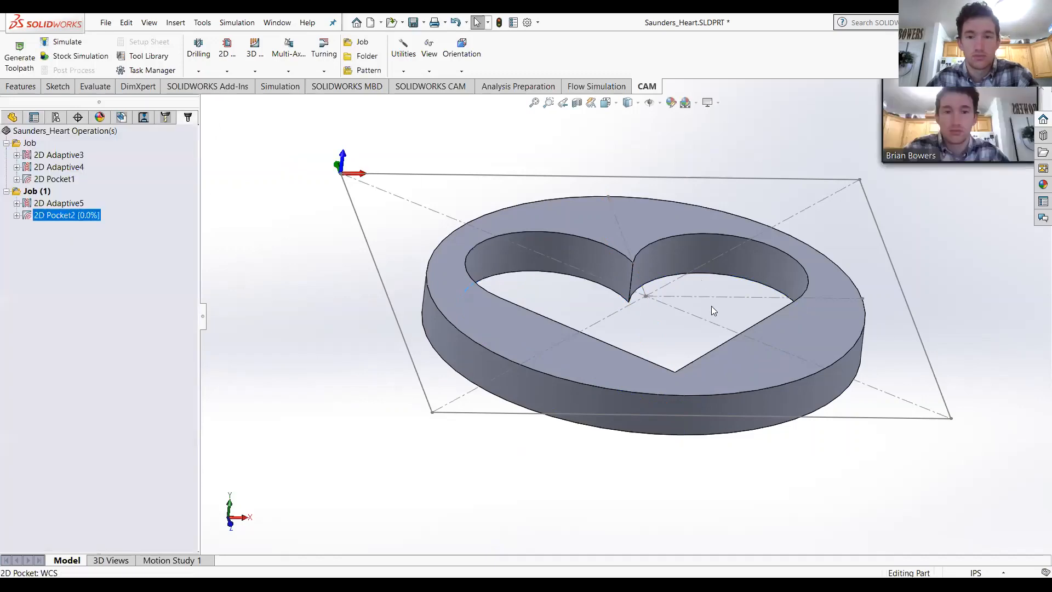
middle_drag(712, 306, 739, 363)
key(f)
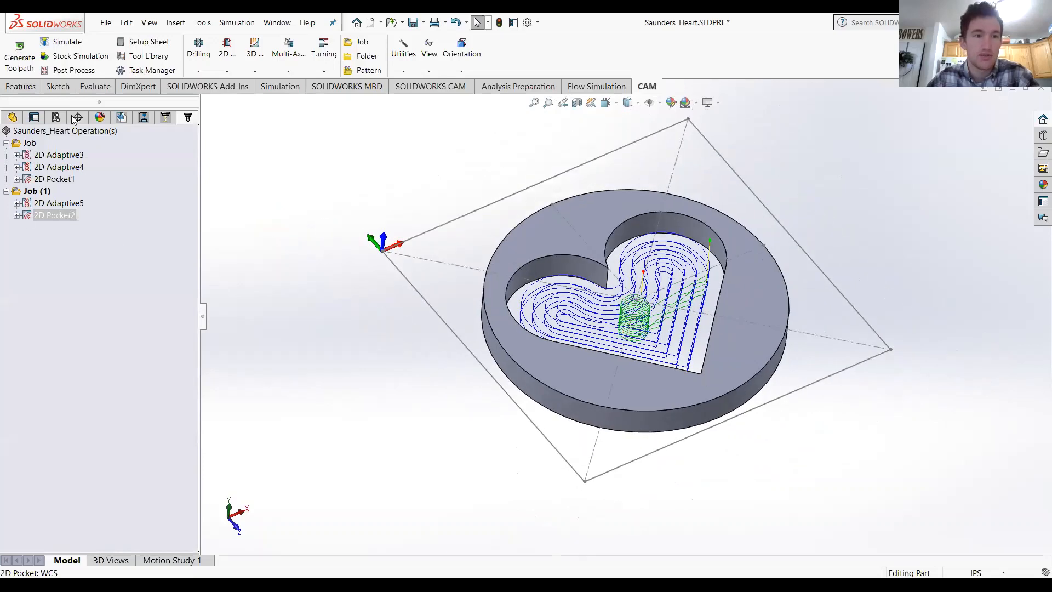
Run the stock simulation of the heart pocket, then restart it at a slower speed and dismiss the events list
click(69, 56)
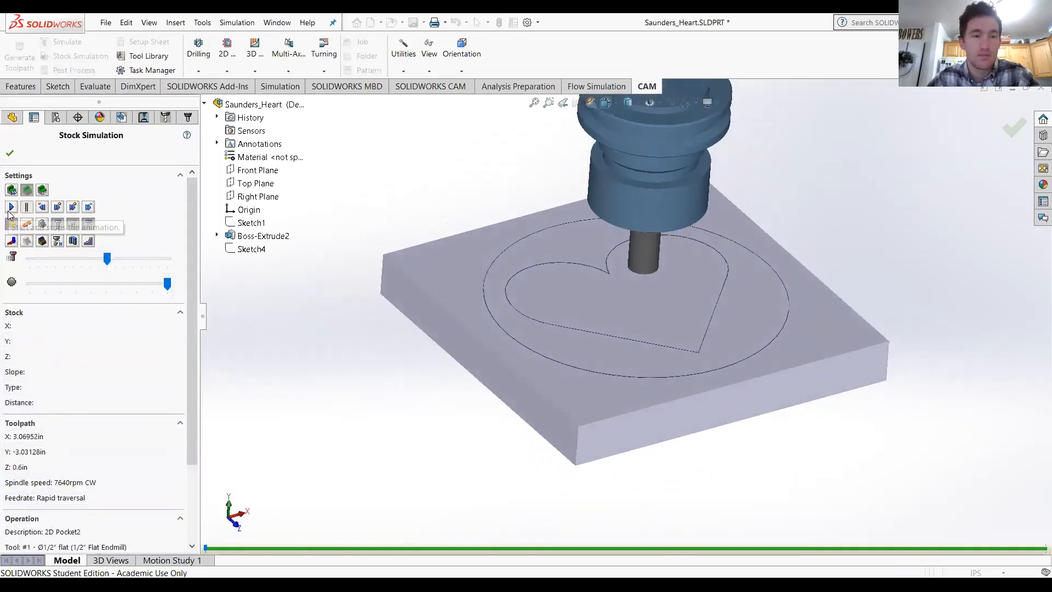
click(11, 208)
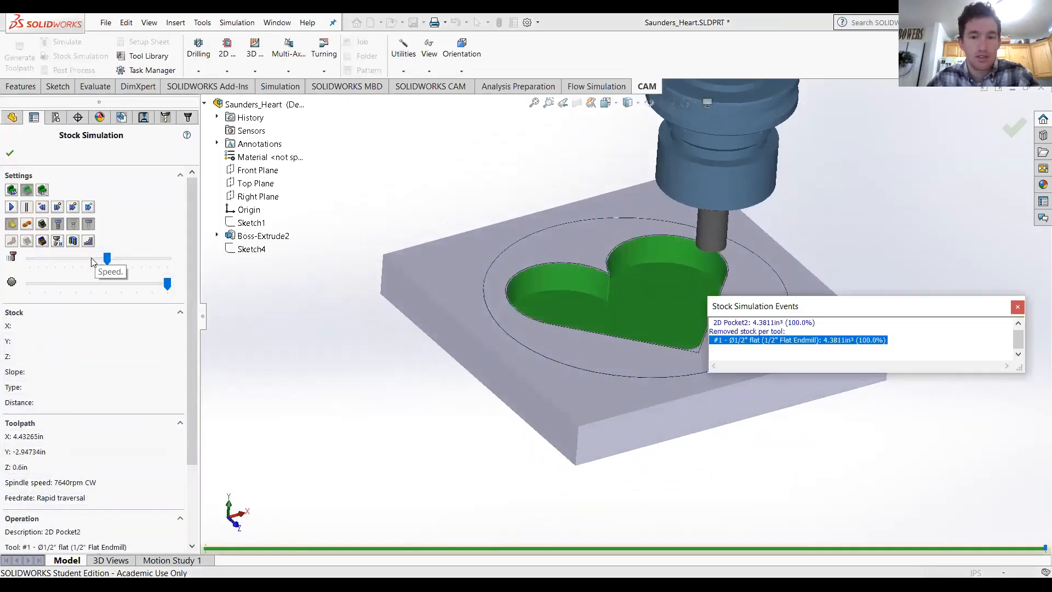
click(91, 258)
click(82, 259)
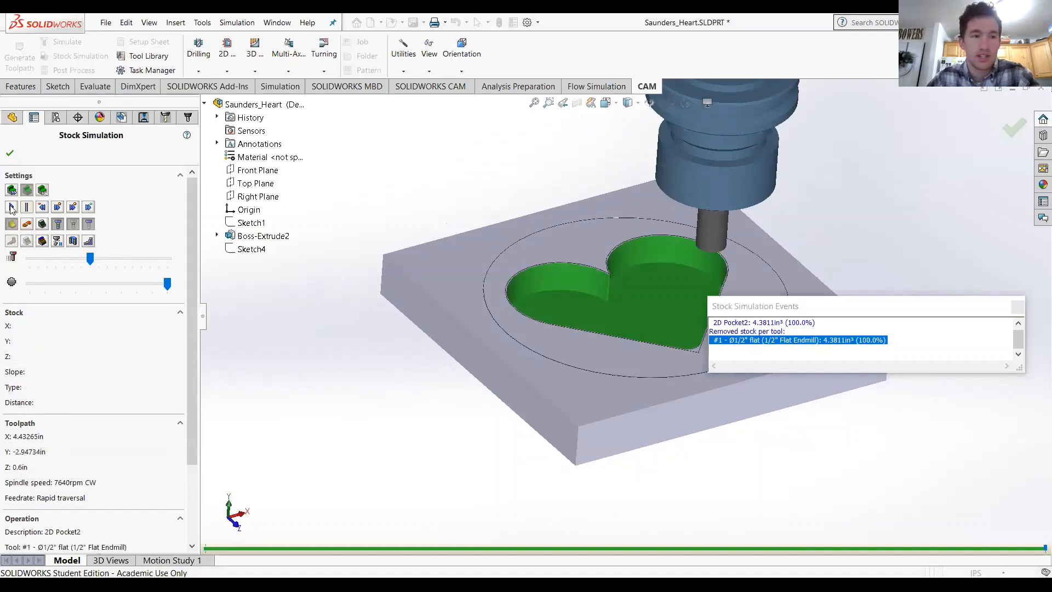
click(11, 206)
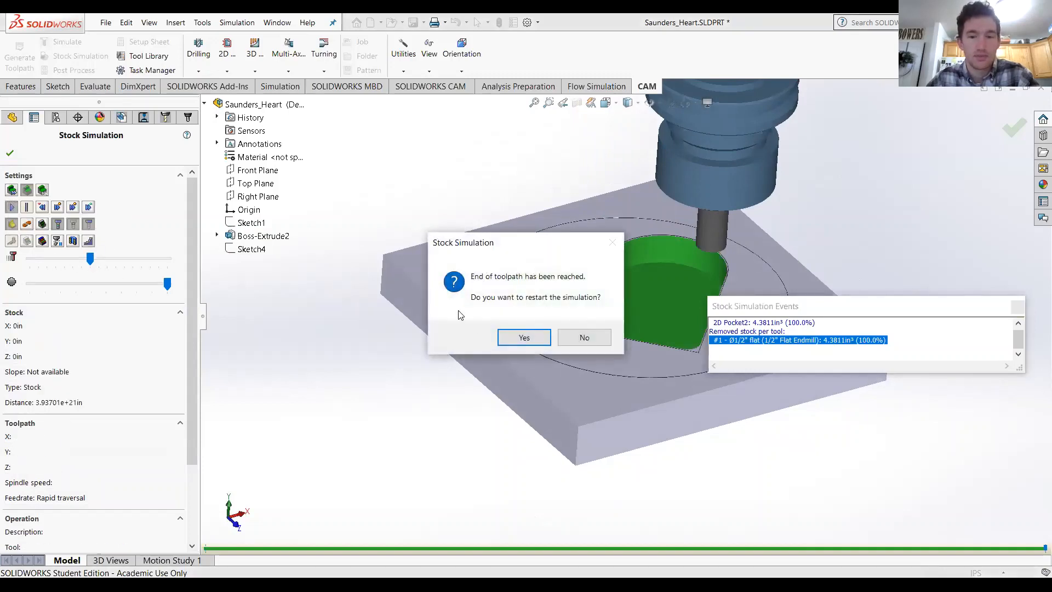
click(524, 337)
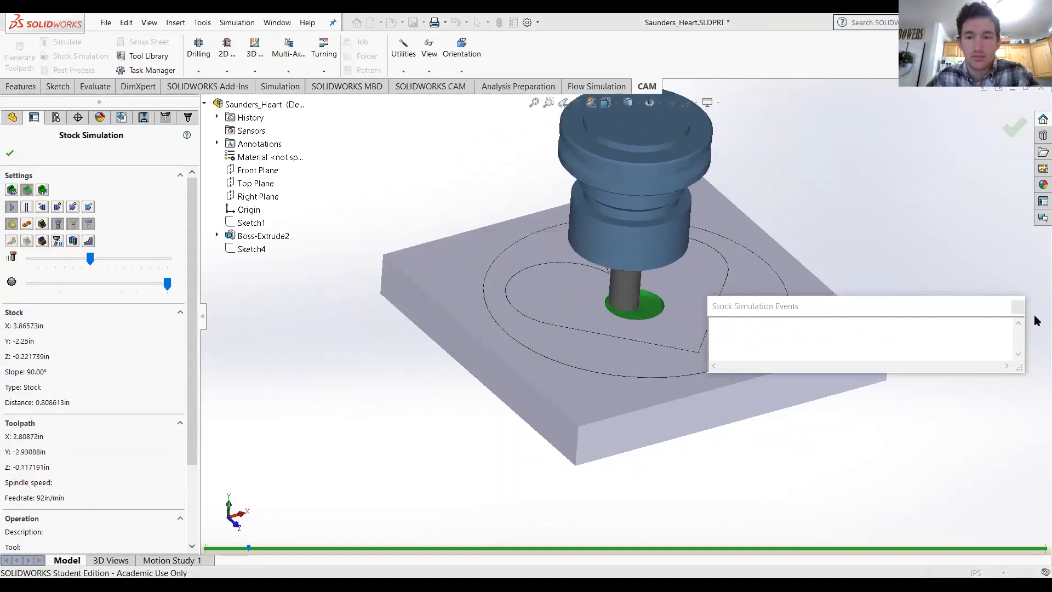
click(1018, 307)
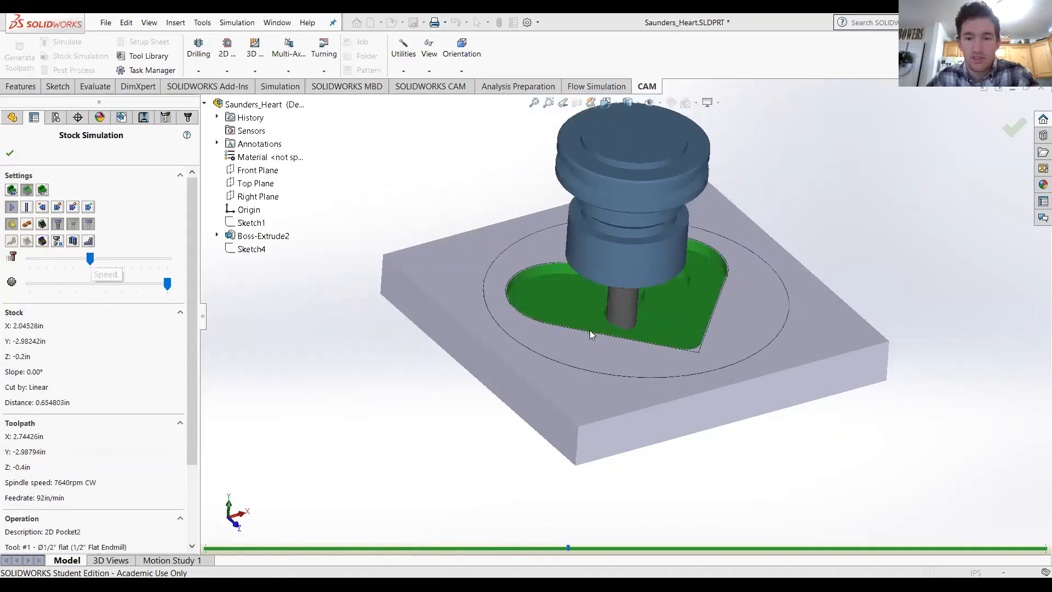
Examine the simulated pocket for stock left along the heart's walls and at its pointed tip
scroll(590, 330, down, 10)
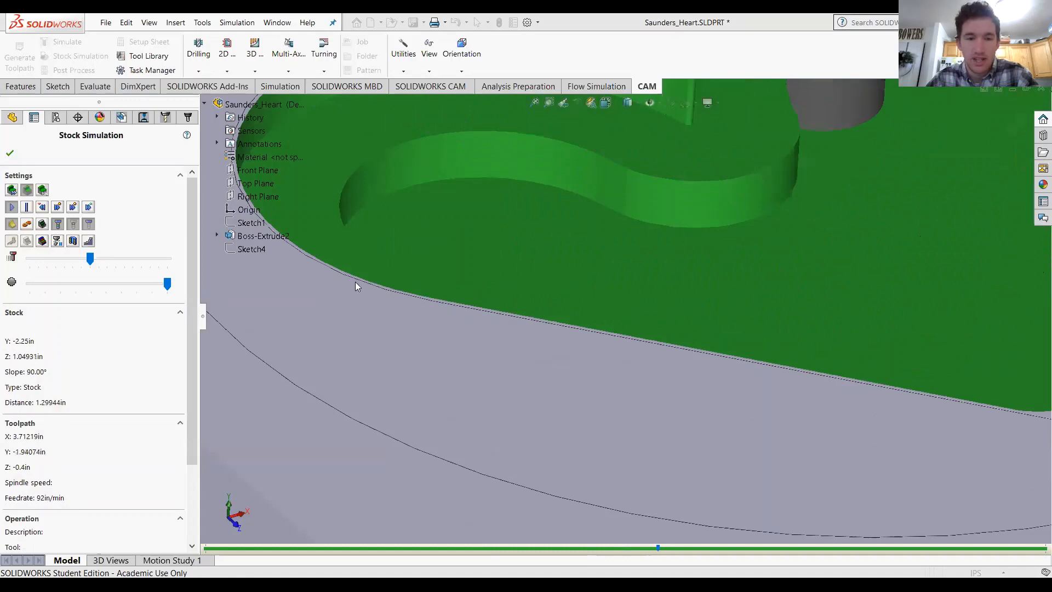
scroll(561, 344, up, 10)
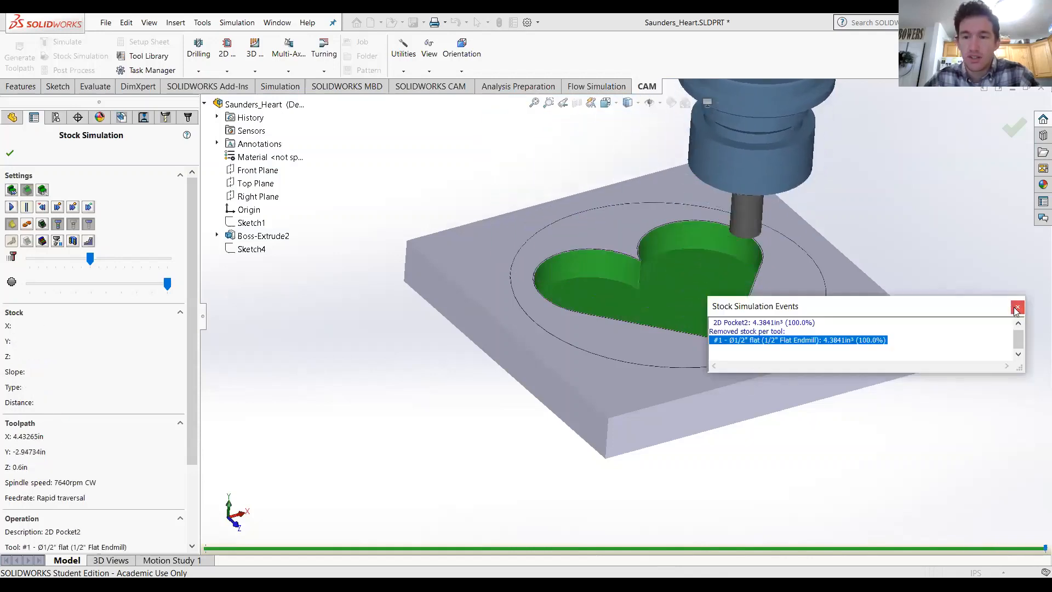
click(1016, 309)
middle_drag(821, 352, 670, 381)
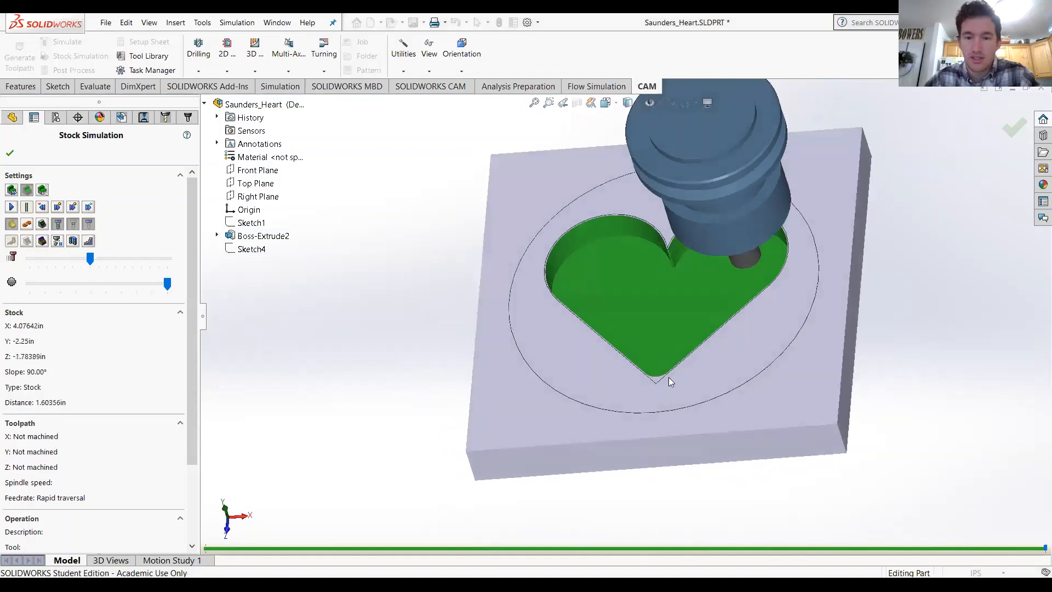
scroll(669, 377, down, 5)
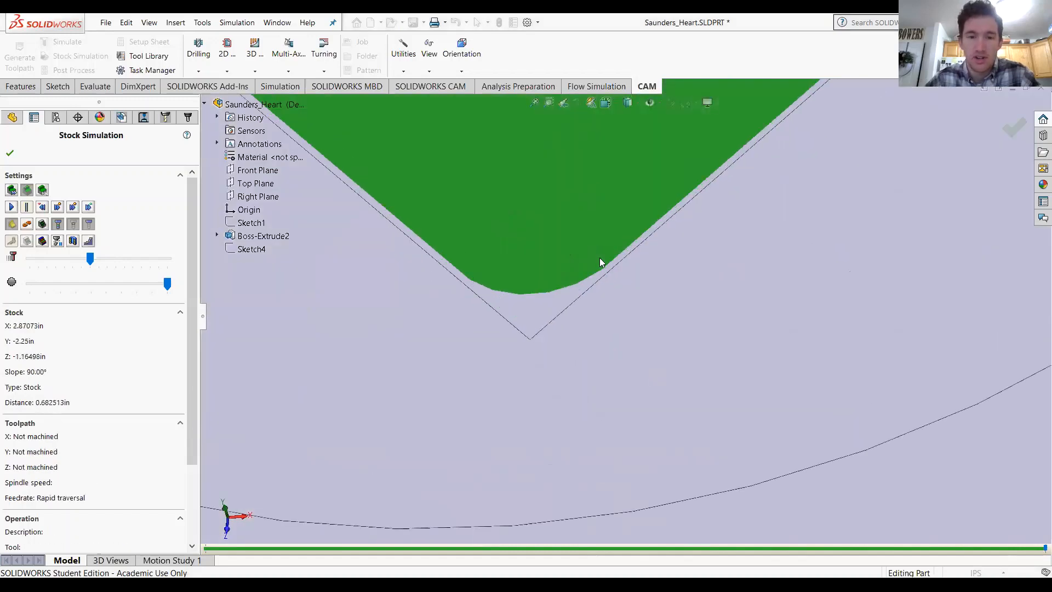
scroll(587, 295, up, 5)
middle_drag(679, 245, 693, 238)
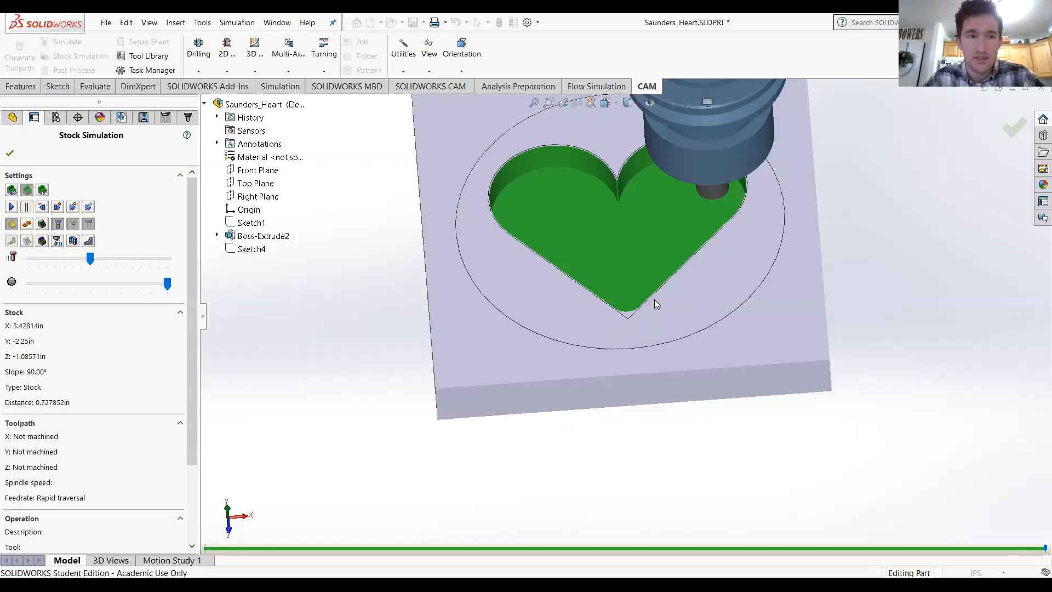
Exit the stock simulation and return to the part's feature tree with the heart's sharp tip in close view
click(12, 118)
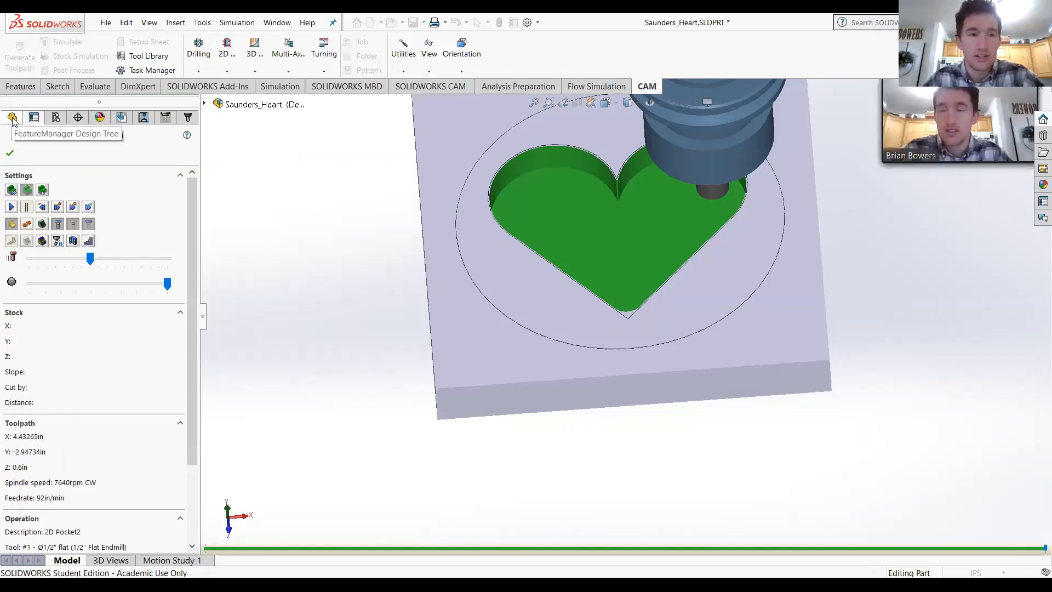
click(10, 153)
click(14, 118)
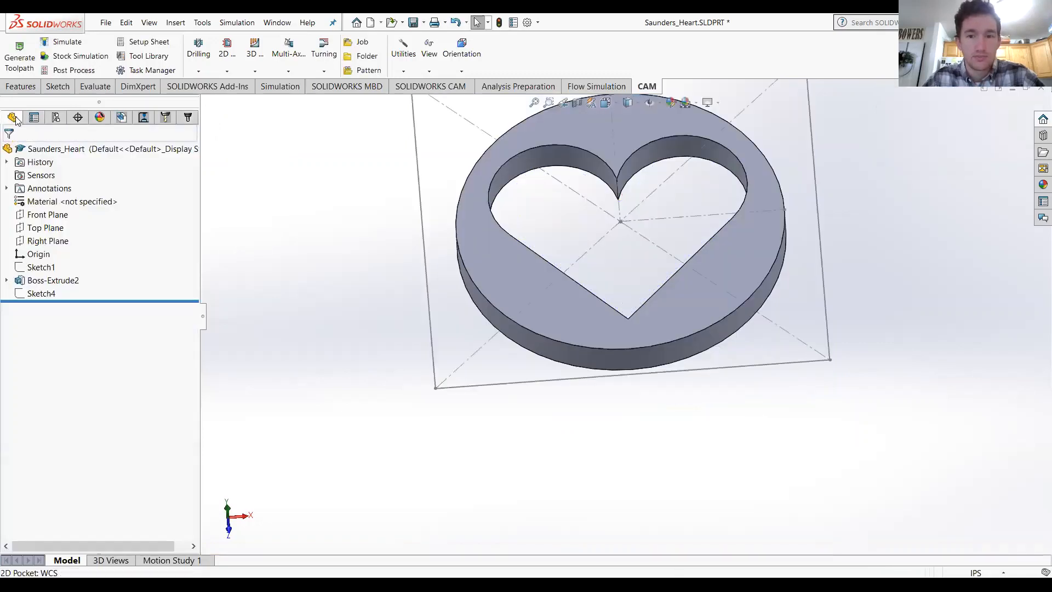
mouse_move(616, 329)
middle_down()
mouse_move(679, 446)
mouse_move(702, 305)
middle_up()
scroll(702, 304, down, 5)
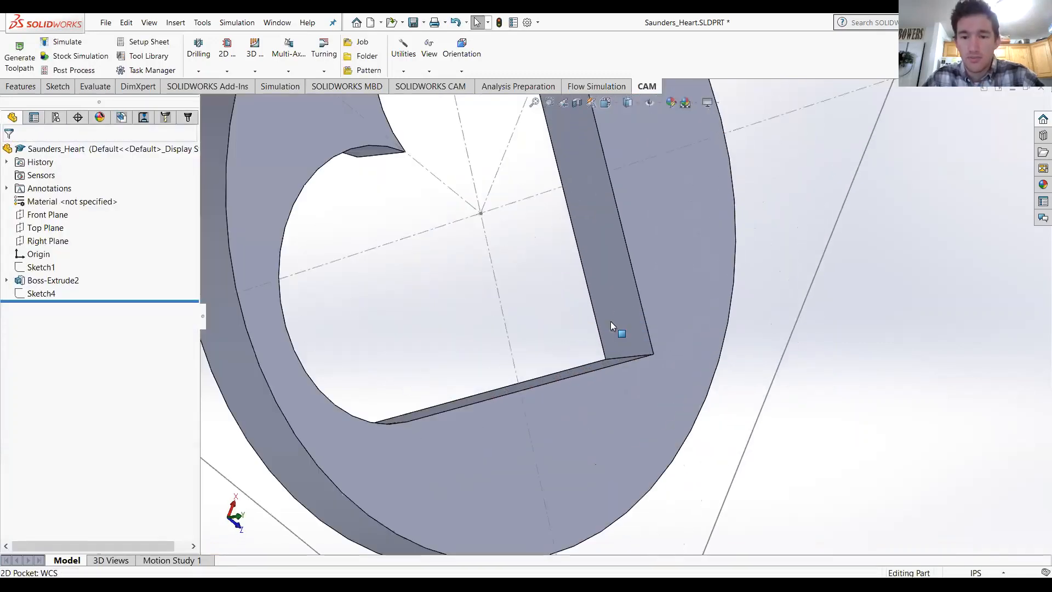
Fillet the vertical edge at the heart cutout's pointed tip with a 0.25 in radius
click(628, 359)
click(21, 86)
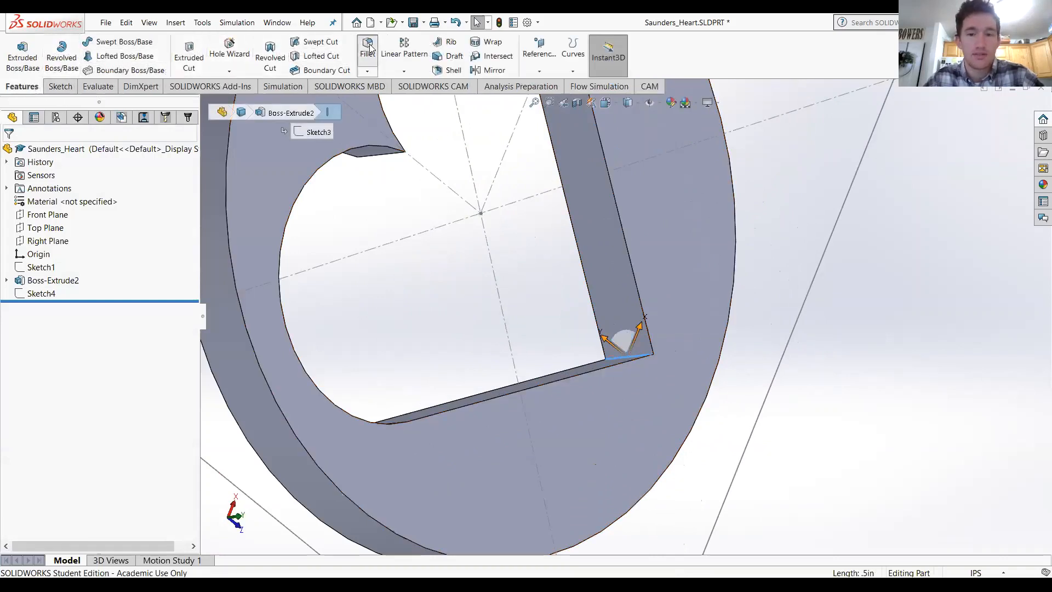
click(368, 48)
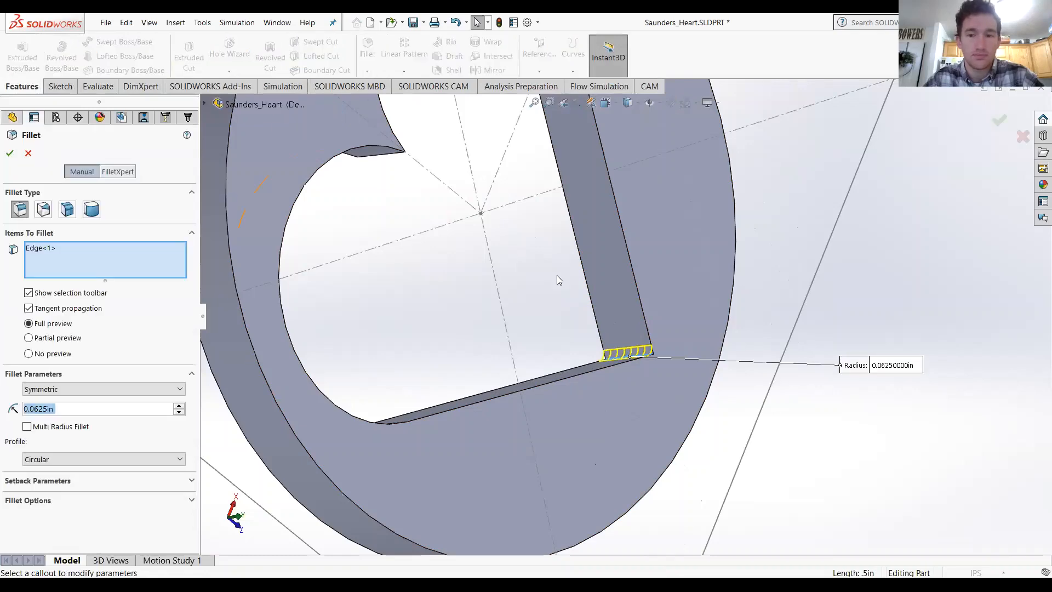
middle_drag(554, 371, 511, 336)
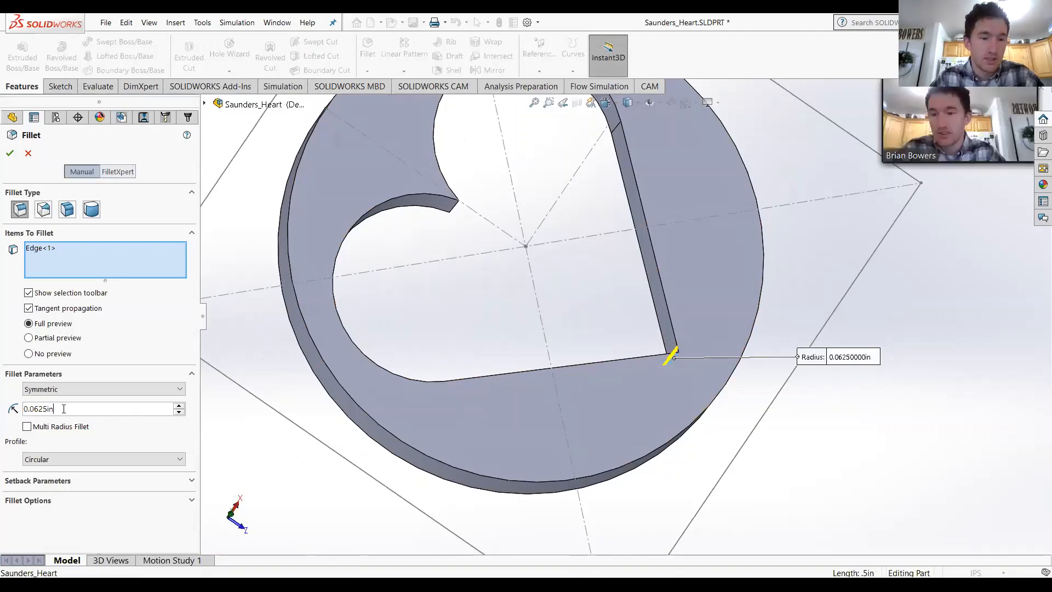
drag(64, 409, 1, 424)
text(.)
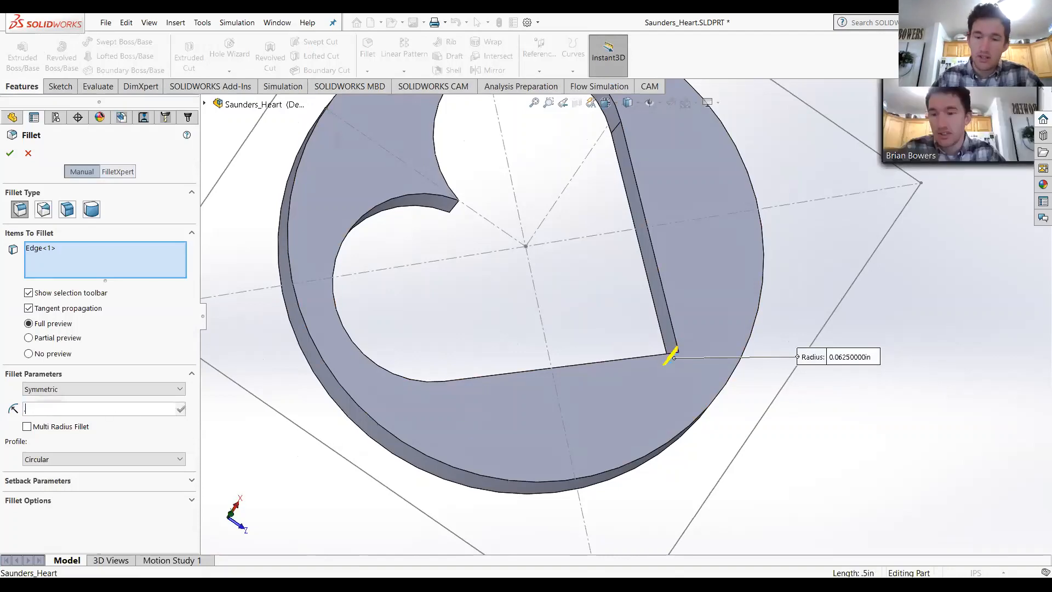
text(25in)
key(Return)
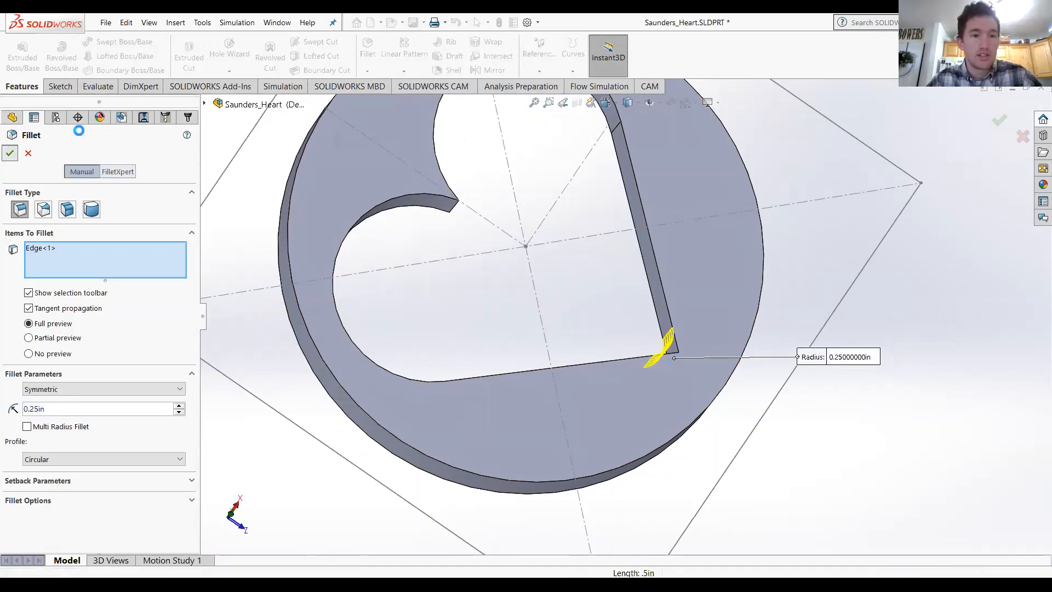
Return to the CAM operations and regenerate the toolpaths of 2D Pocket2 and the first Job
click(187, 117)
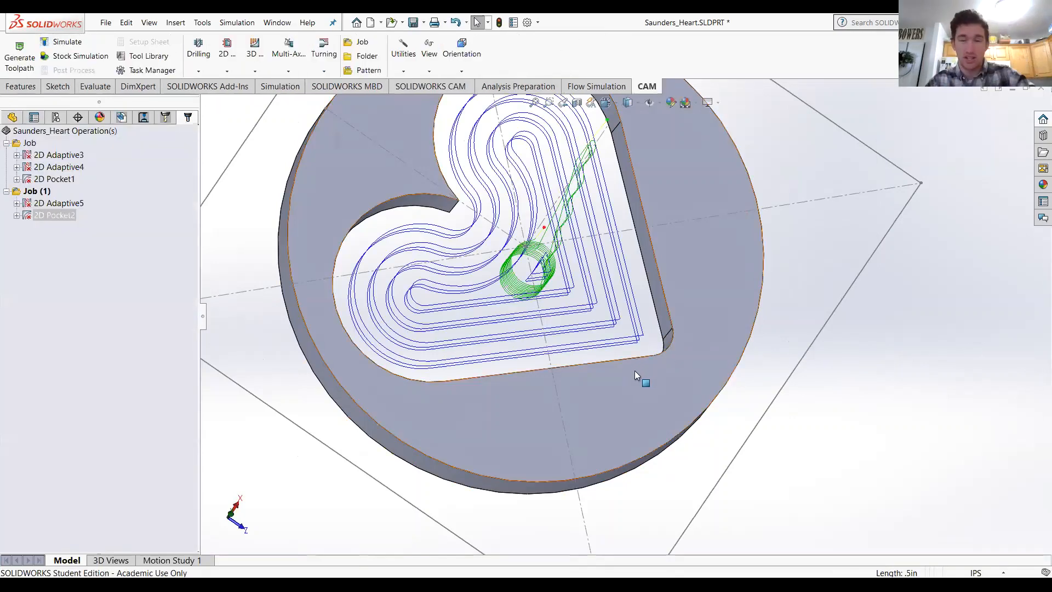
middle_drag(635, 346, 548, 270)
middle_drag(590, 322, 603, 321)
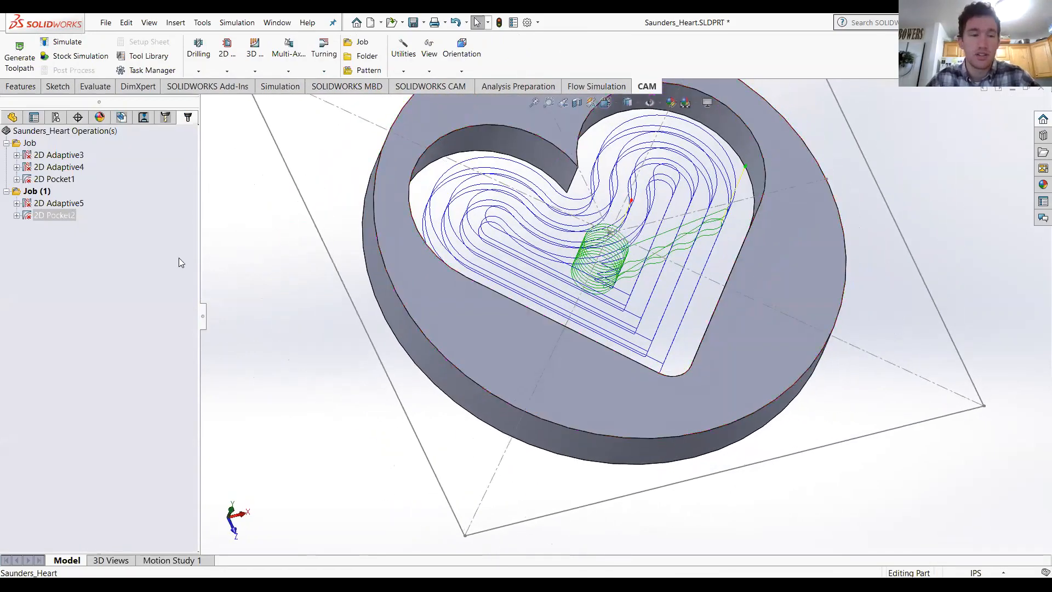
click(29, 205)
click(27, 214)
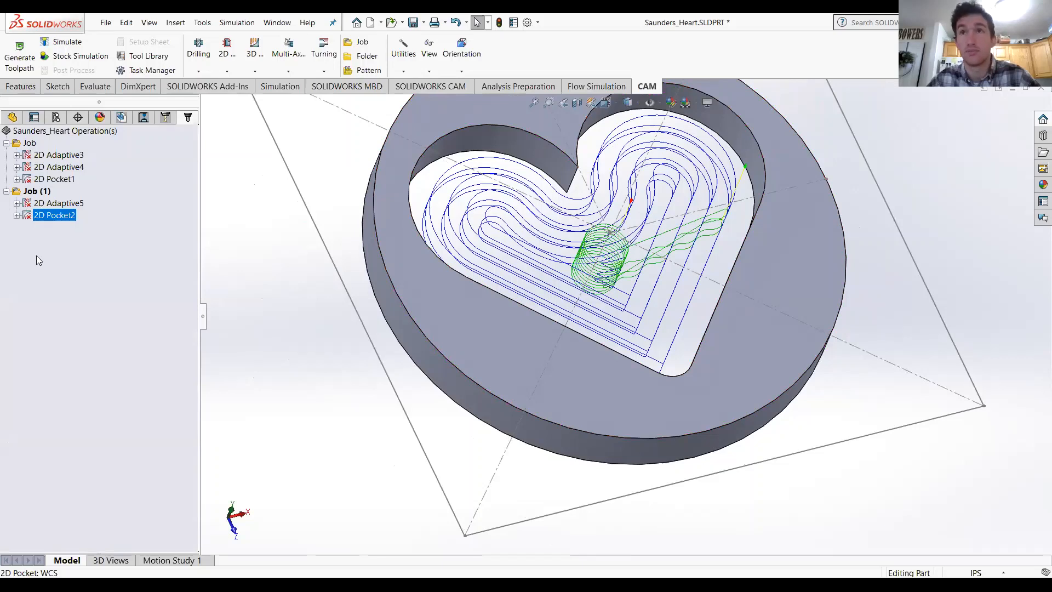
click(20, 55)
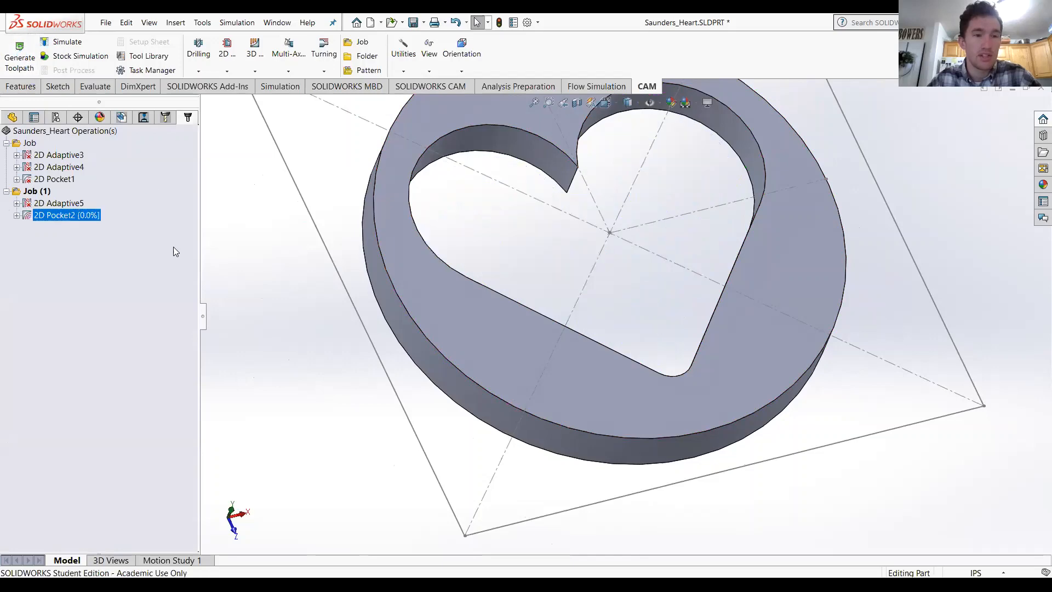
click(29, 144)
click(20, 55)
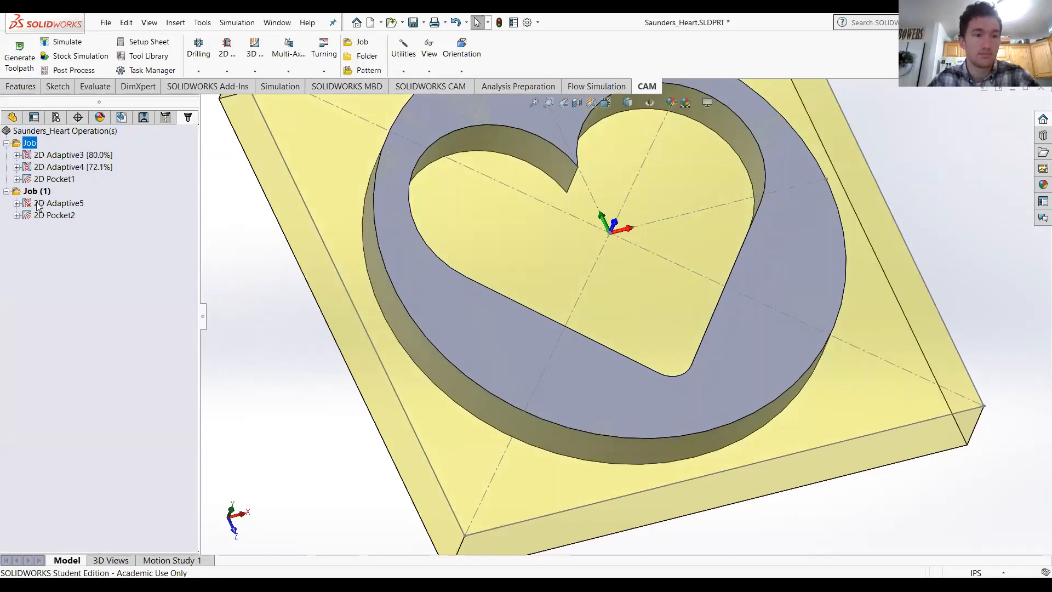
Regenerate the 2D Adaptive5 toolpath for the heart with its rounded tip
right_click(38, 206)
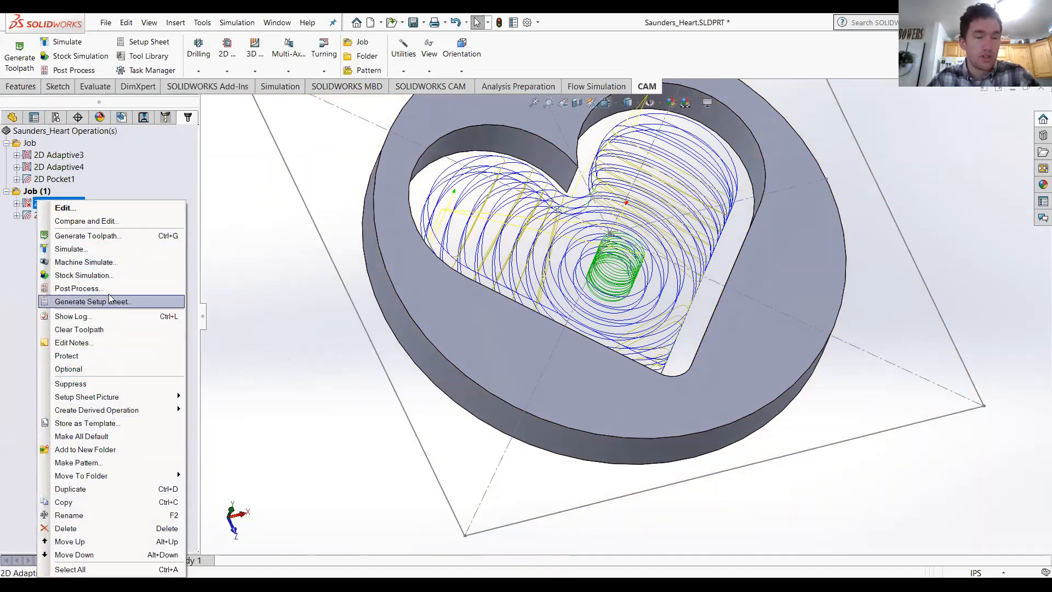
click(107, 236)
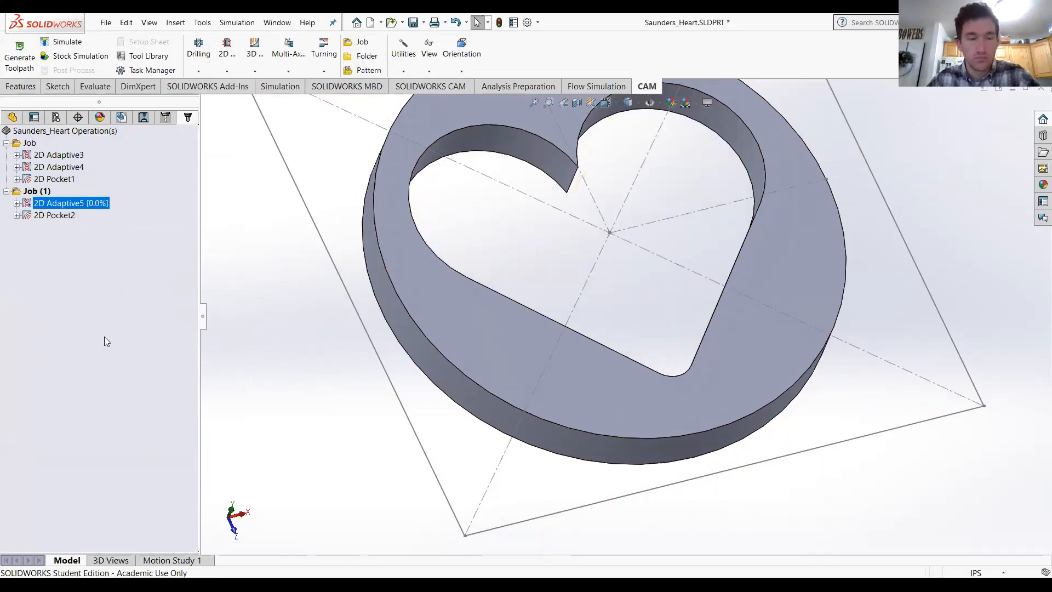
scroll(434, 368, up, 4)
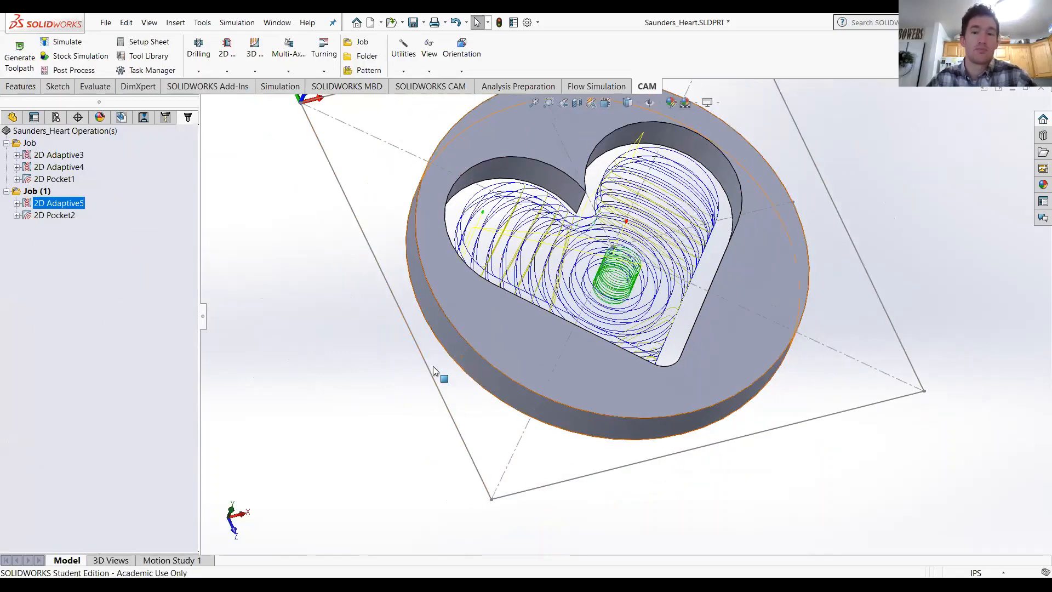
middle_drag(643, 421, 608, 364)
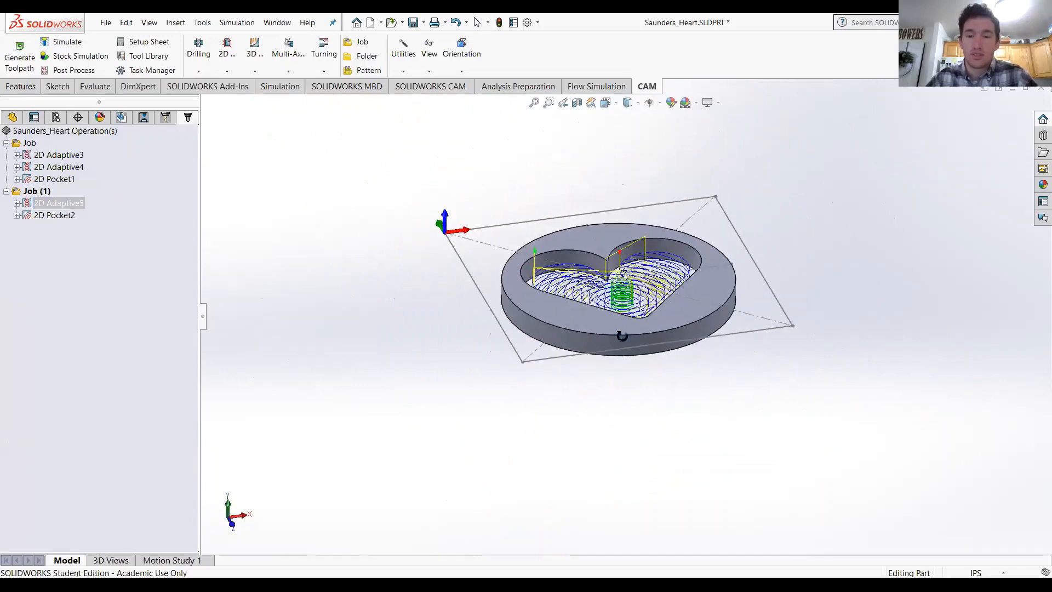
scroll(460, 261, down, 5)
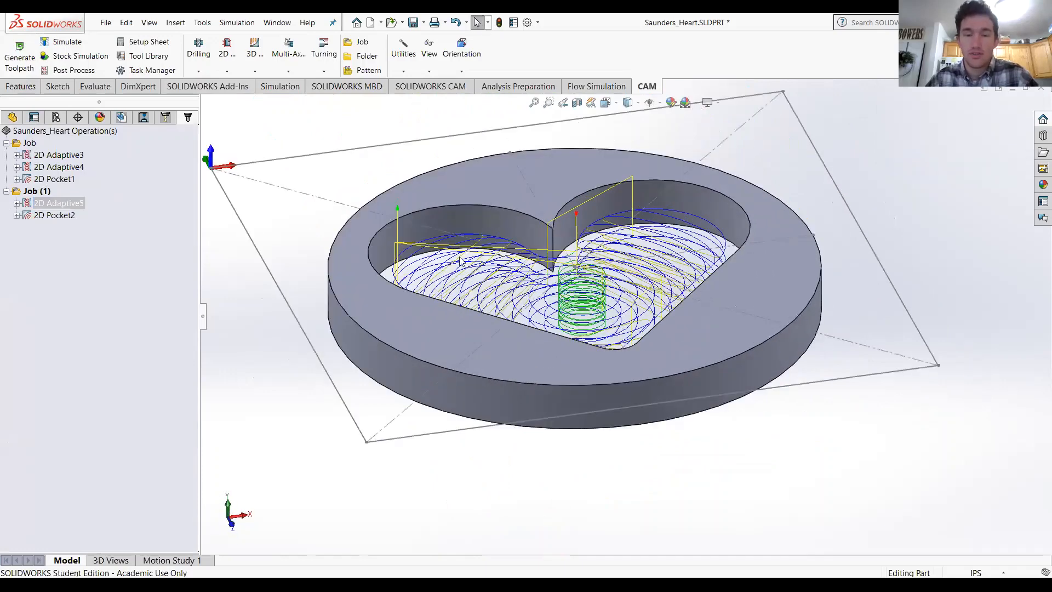
Delete the 2D Pocket2 operation from Job (1)
right_click(48, 217)
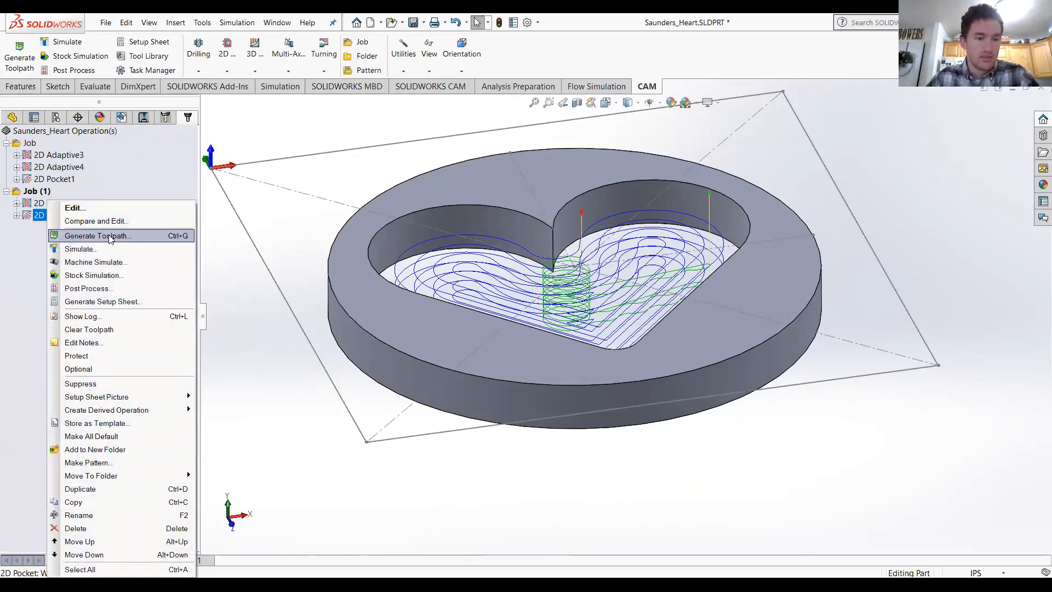
click(101, 528)
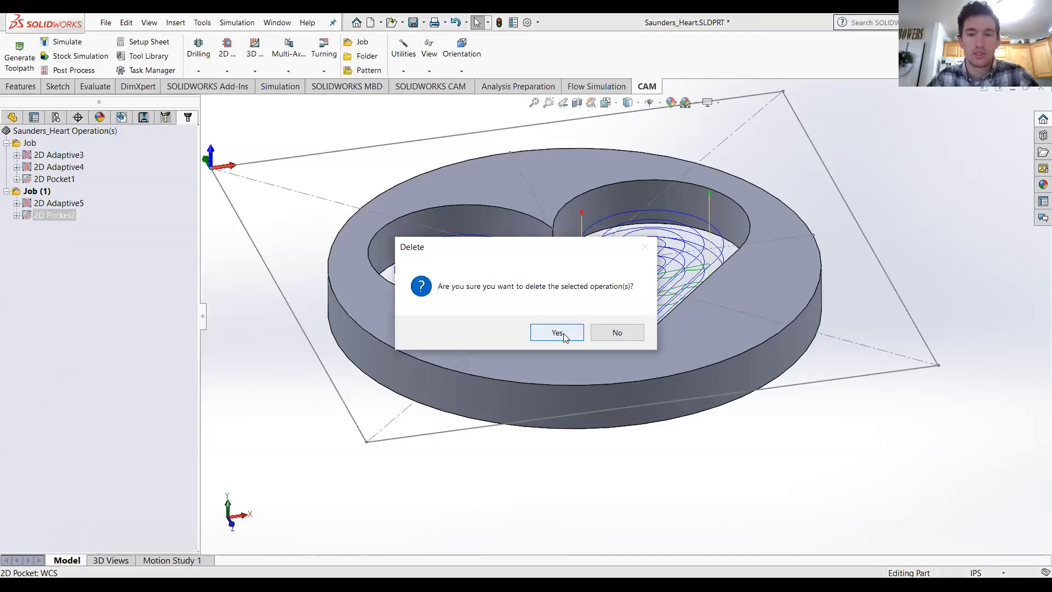
click(557, 333)
Add a 2D Adaptive Clearing operation using the disc's lower outer edge as its contour, with cavity machining turned off
middle_drag(656, 329, 584, 306)
click(228, 72)
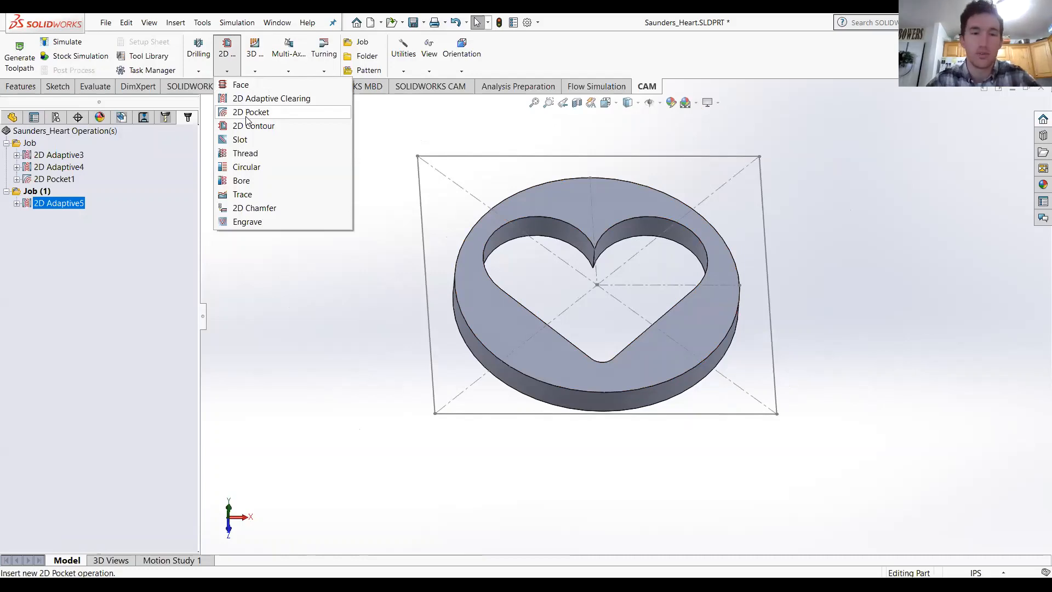
click(245, 98)
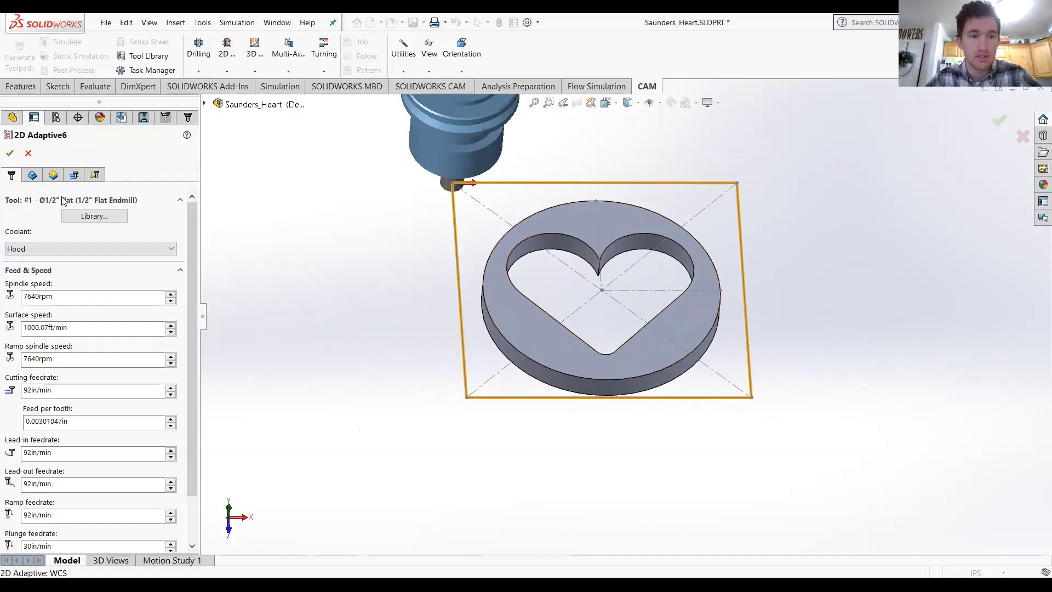
click(32, 175)
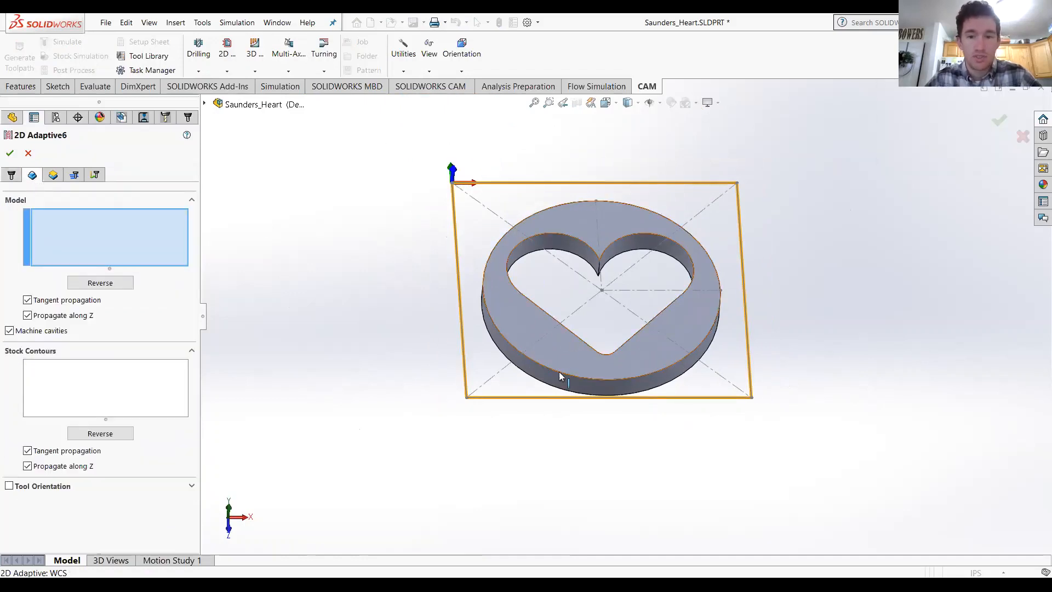
click(547, 386)
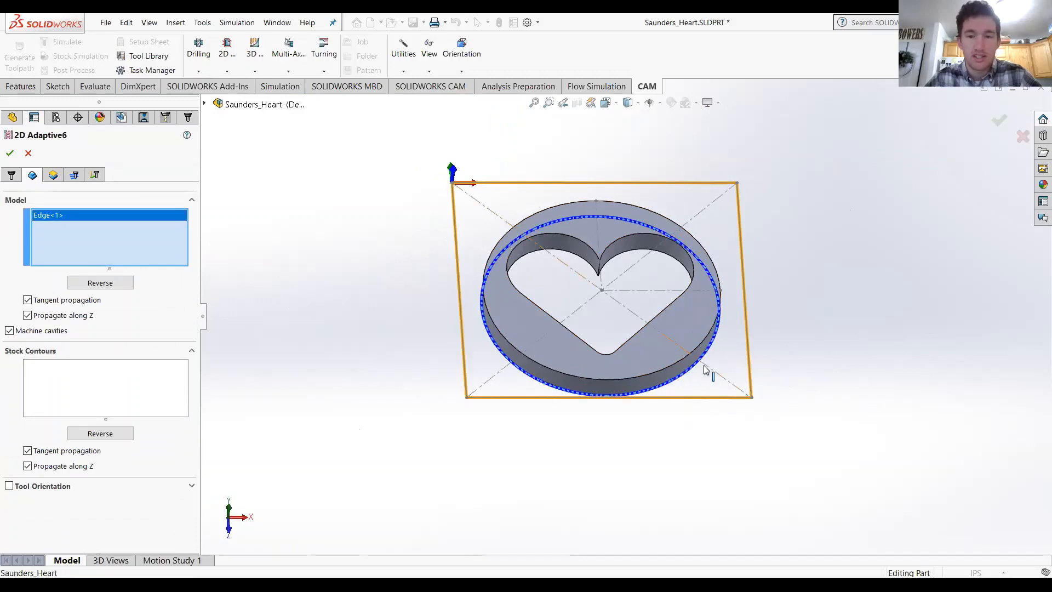
middle_drag(707, 369, 683, 332)
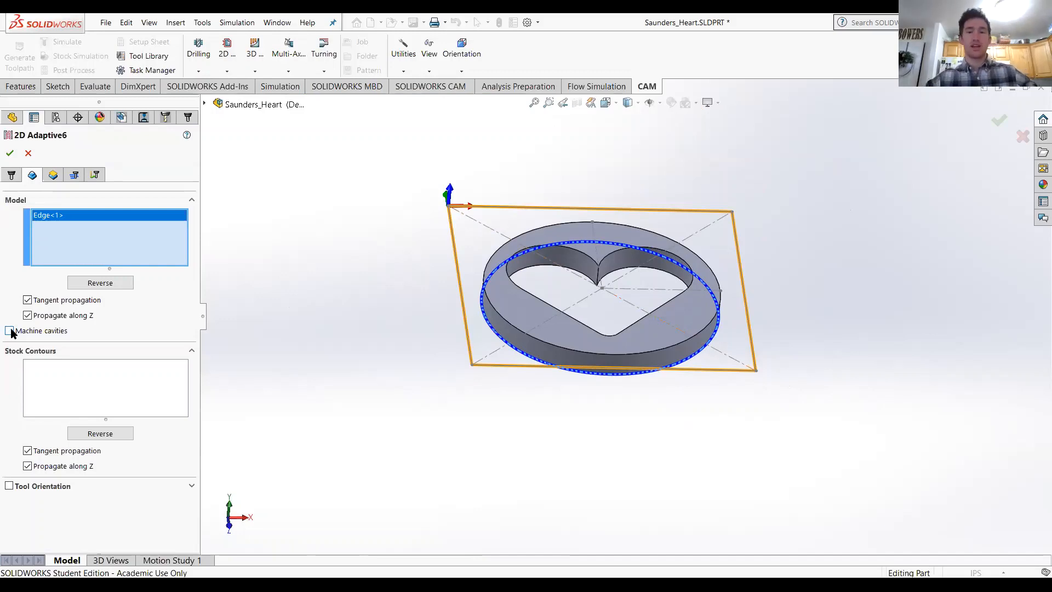
Check the operation's heights, disable stock to leave, and accept it to generate the clearing toolpath around the disc
click(55, 174)
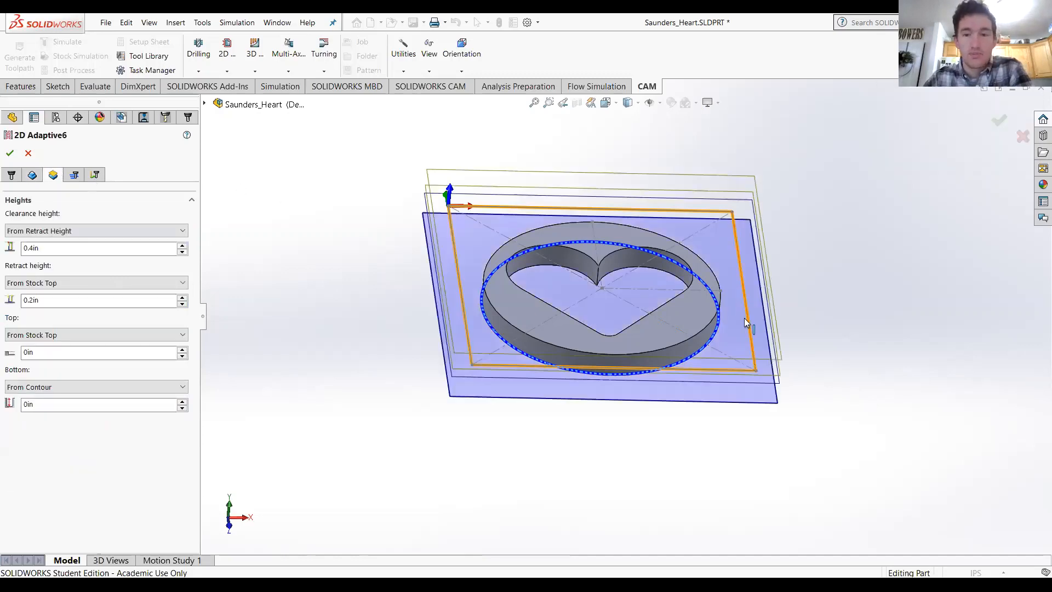
middle_drag(715, 282, 781, 210)
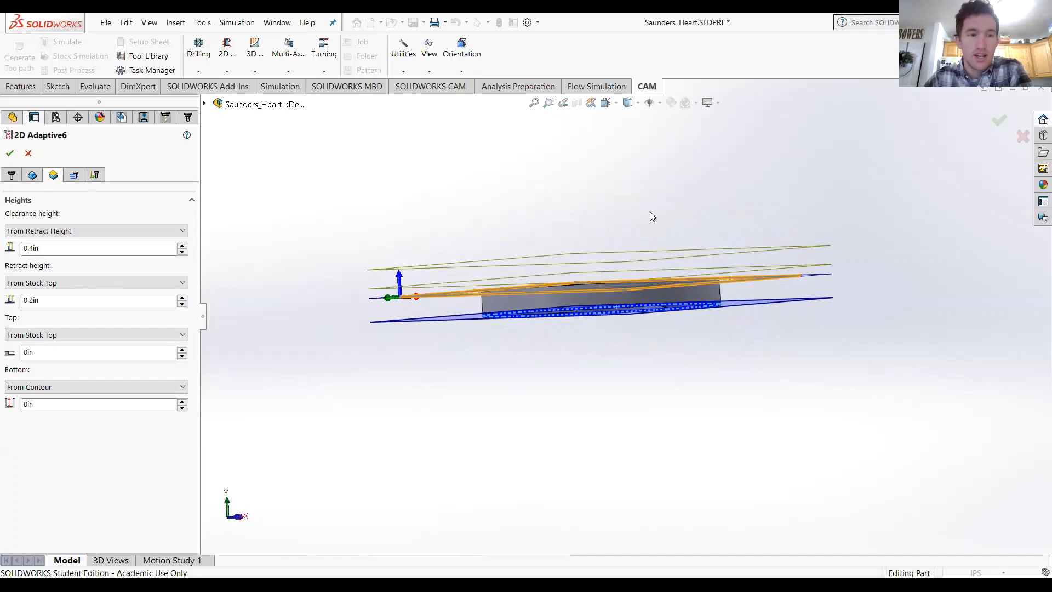
click(74, 174)
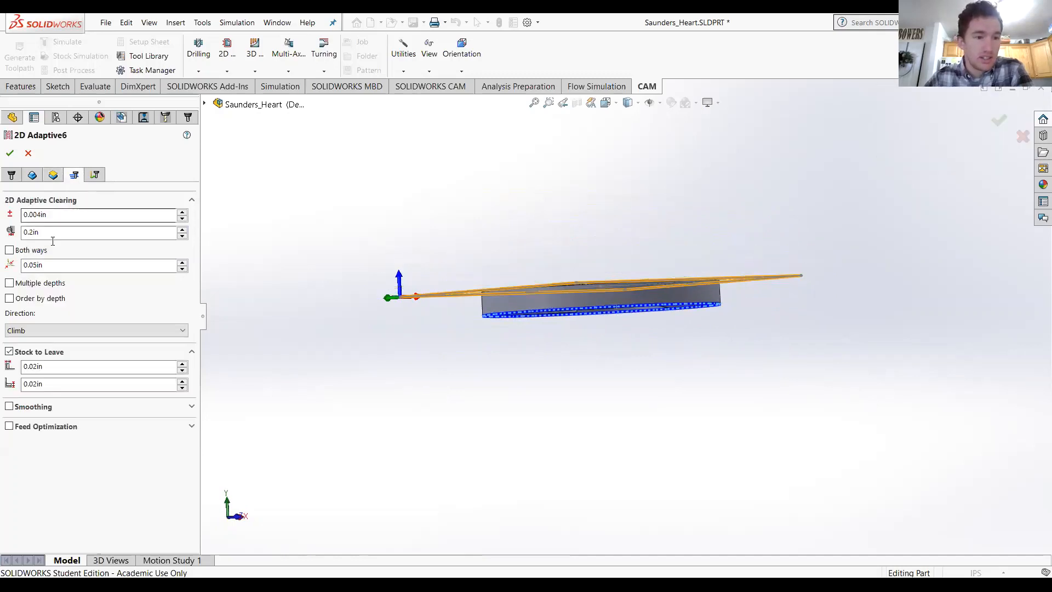
click(9, 352)
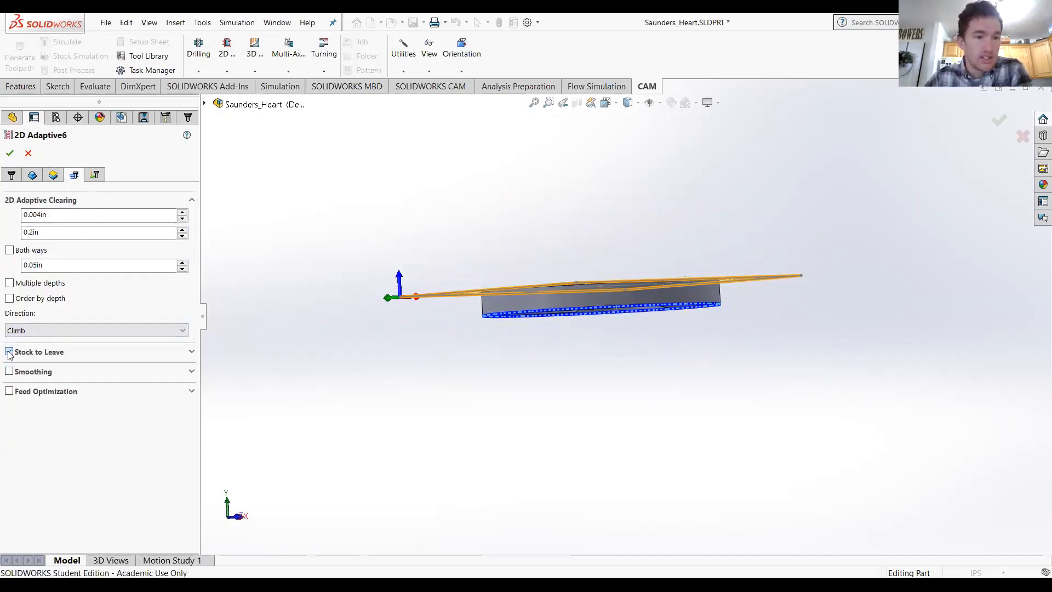
click(10, 154)
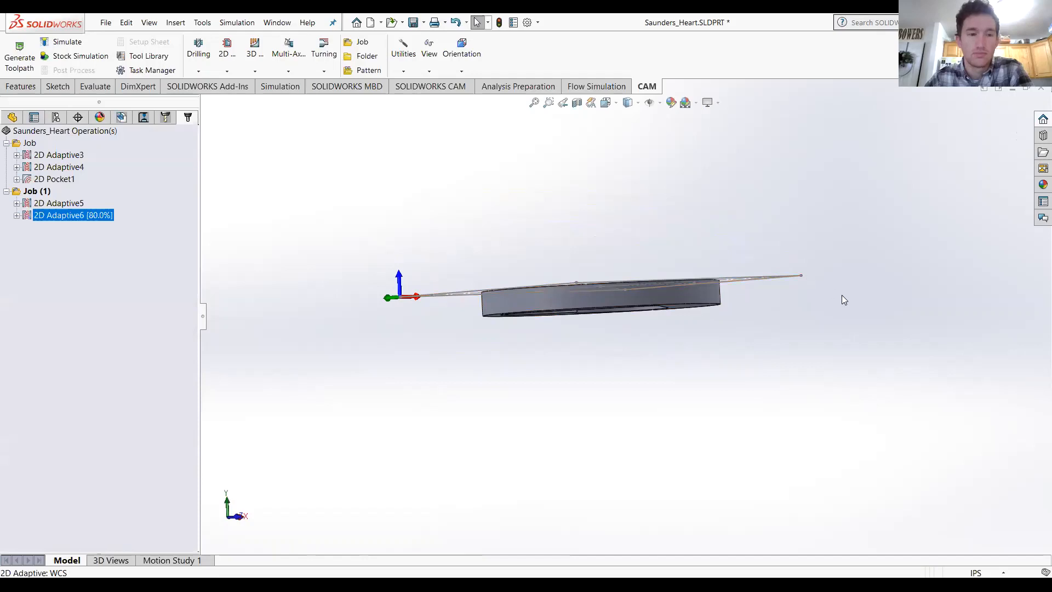
mouse_move(840, 293)
middle_down()
mouse_move(785, 331)
mouse_move(799, 454)
middle_up()
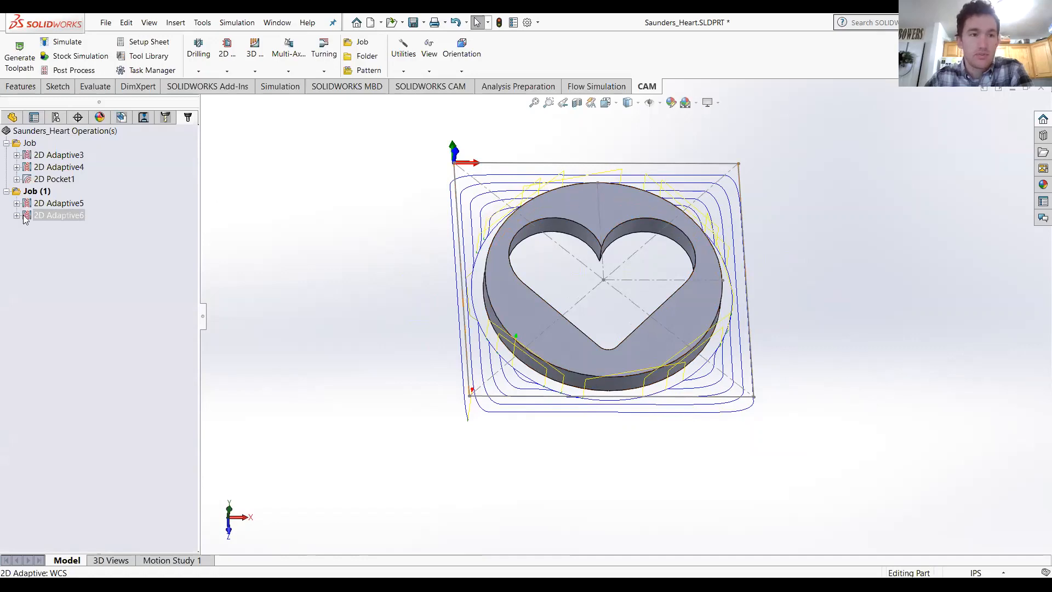
Run the stock simulation of the outer adaptive clearing, raising its playback speed partway through
click(72, 54)
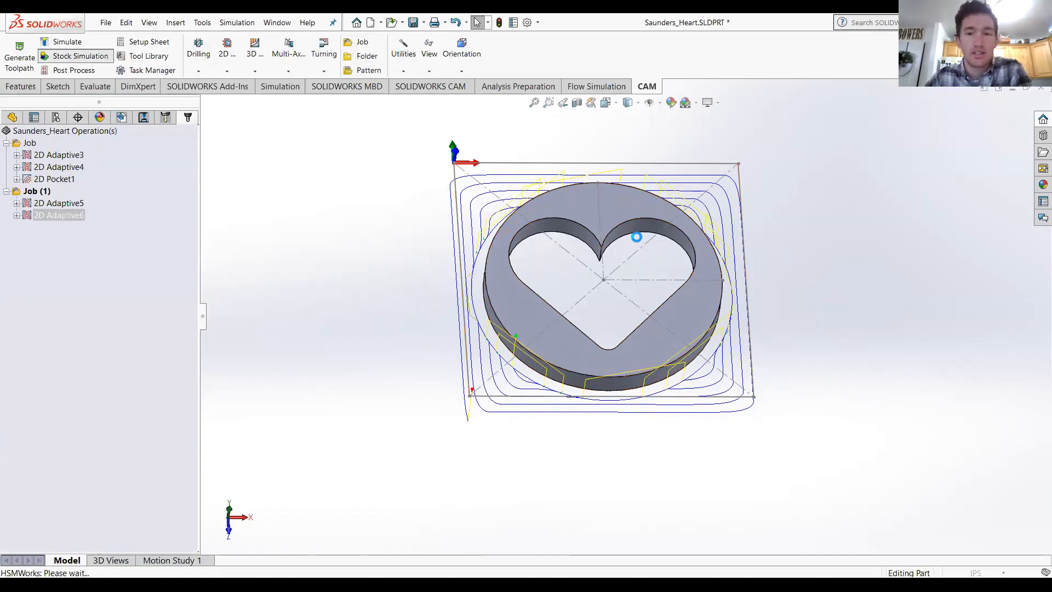
middle_drag(709, 367, 706, 237)
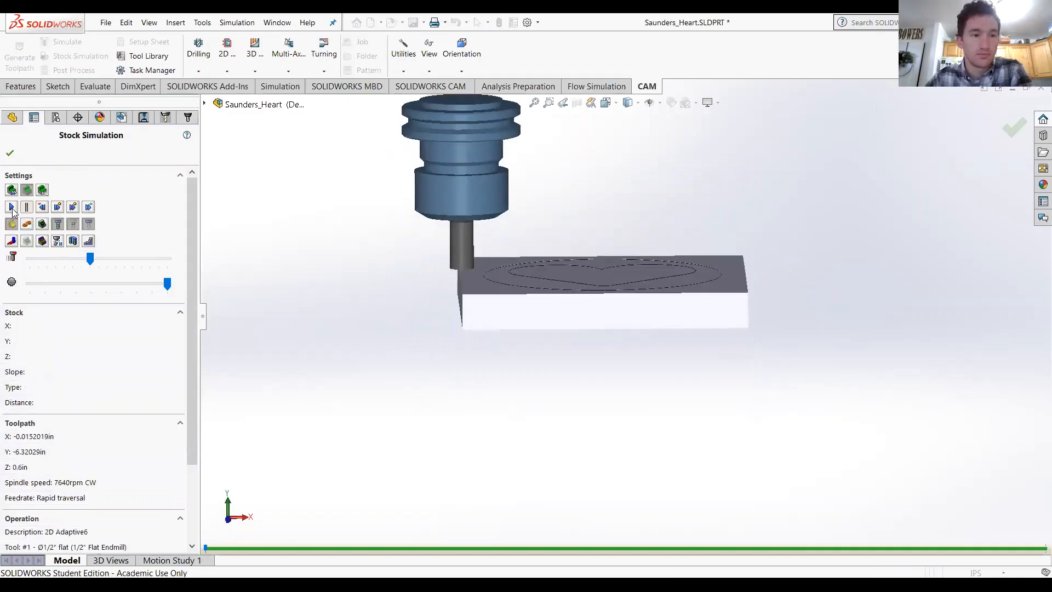
click(12, 208)
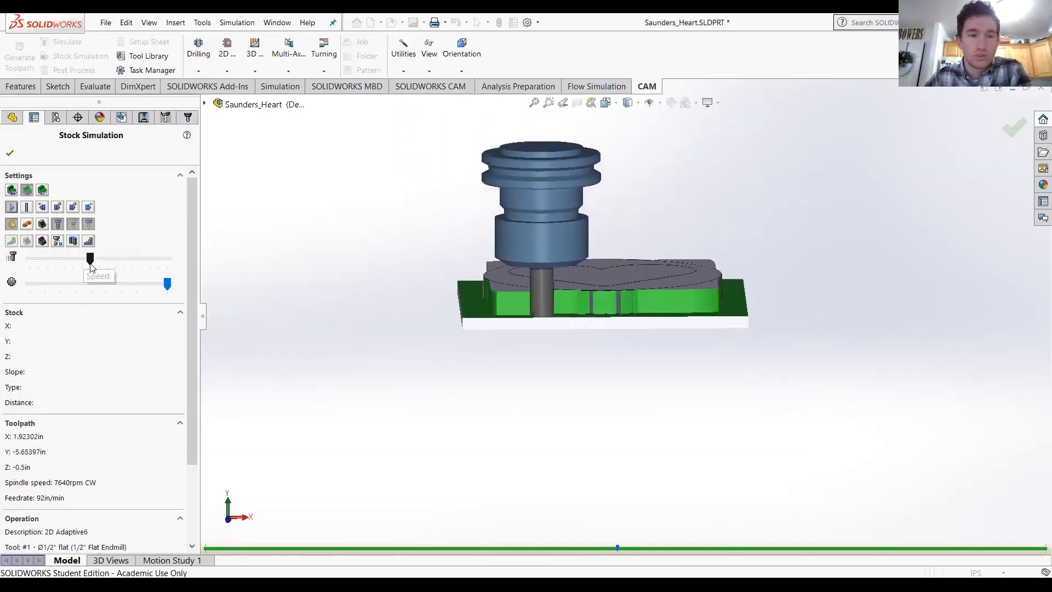
drag(90, 266, 99, 266)
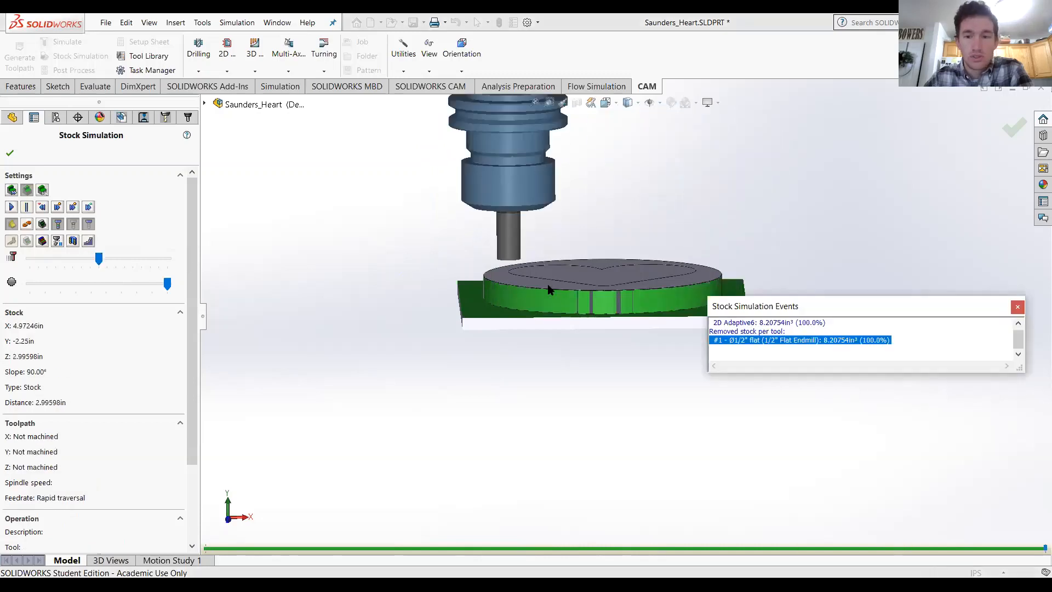
Examine the disc's simulated outer wall, dismiss the events list, and exit the stock simulation
scroll(594, 284, down, 5)
scroll(598, 336, up, 4)
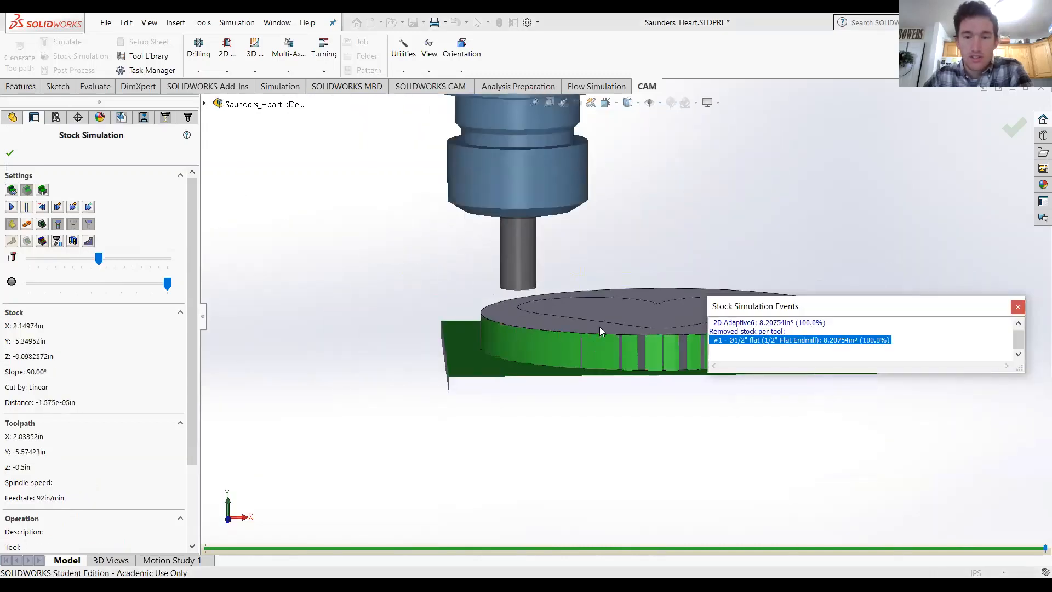
middle_drag(600, 327, 603, 353)
click(1018, 308)
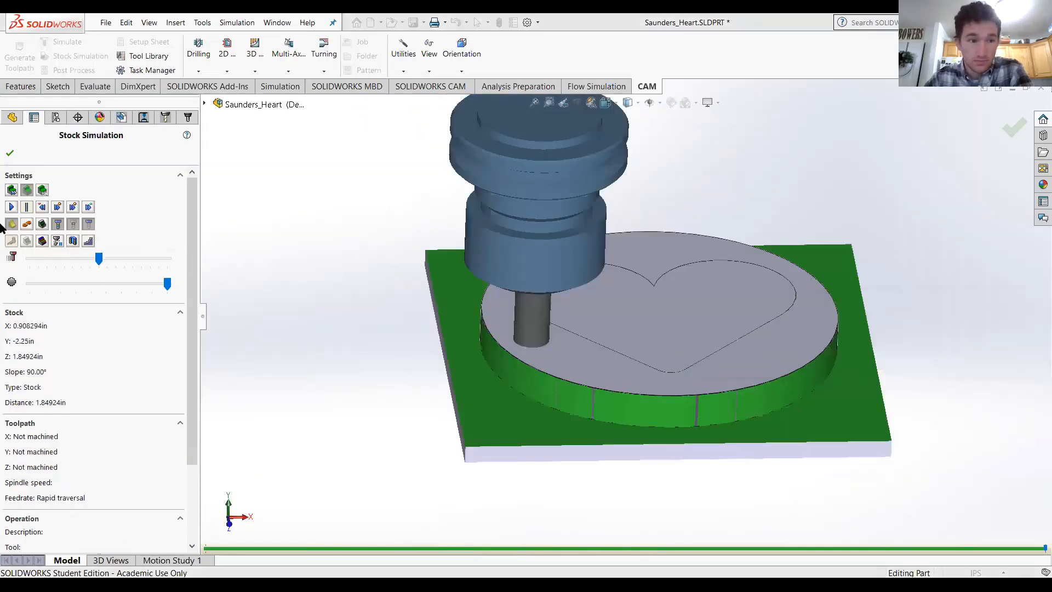
click(9, 155)
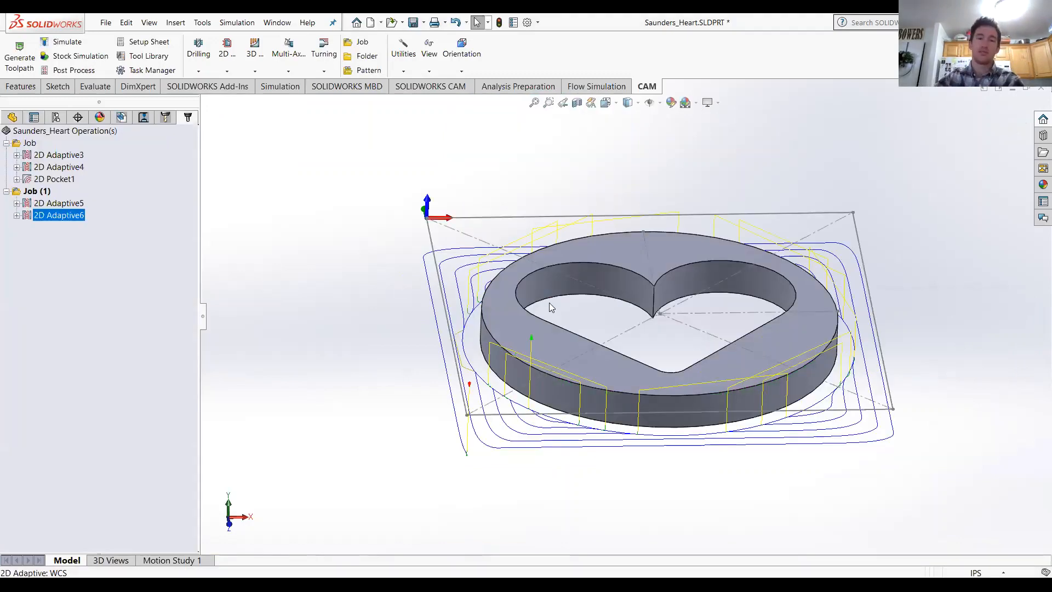
Edit the outer 2D Adaptive6 operation, set its top height offset to -0.25 in from stock top, and accept it
right_click(47, 218)
click(63, 209)
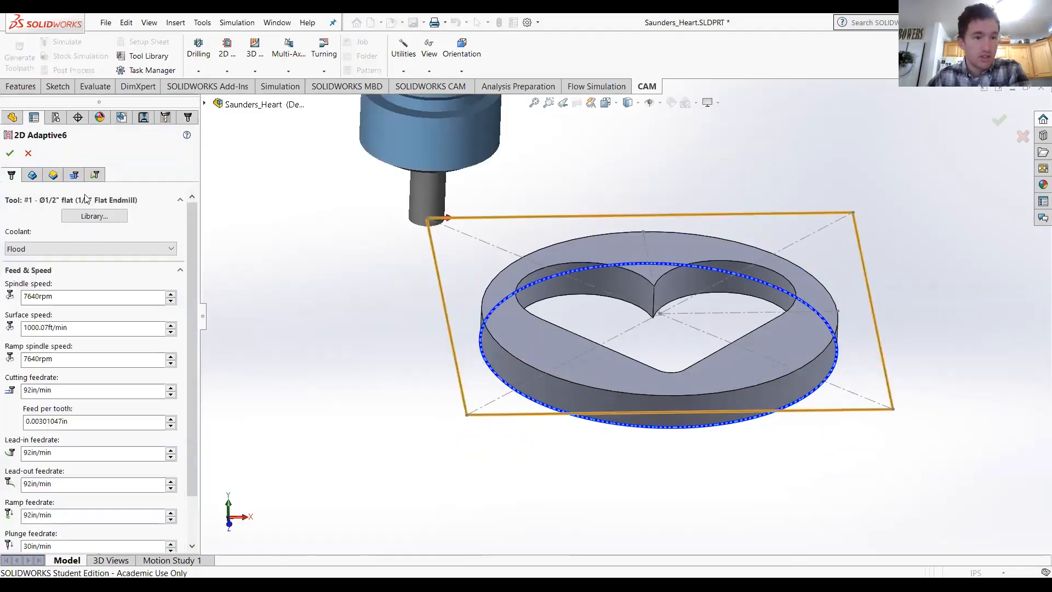
click(53, 174)
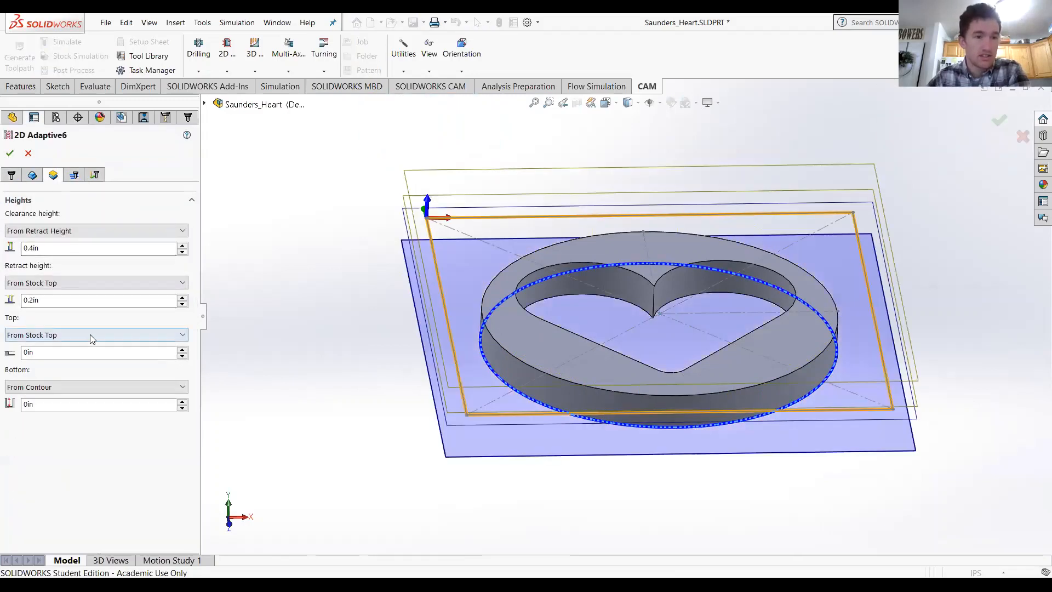
click(23, 353)
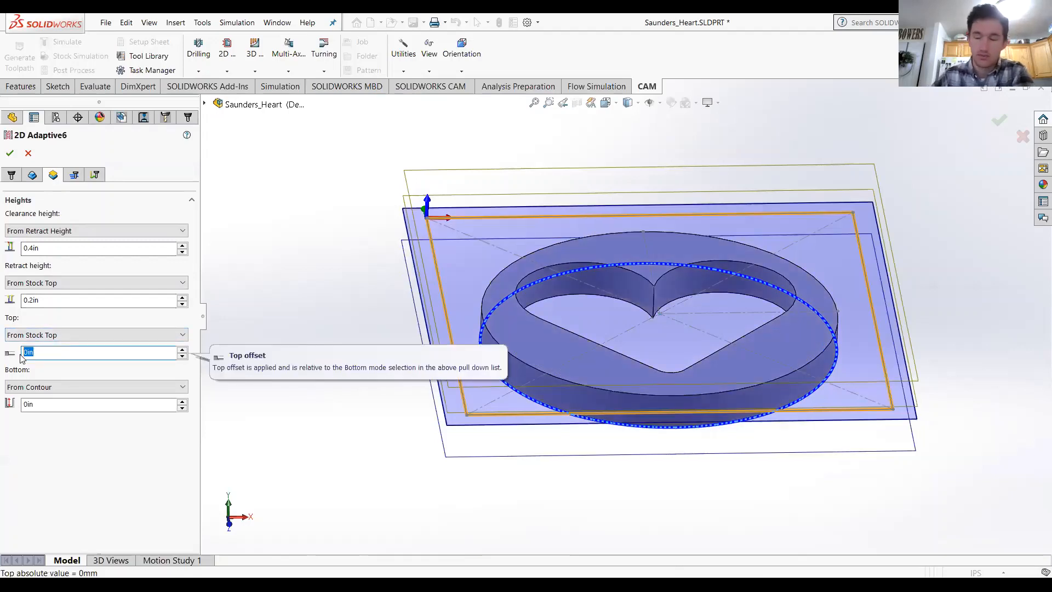
text(-.25)
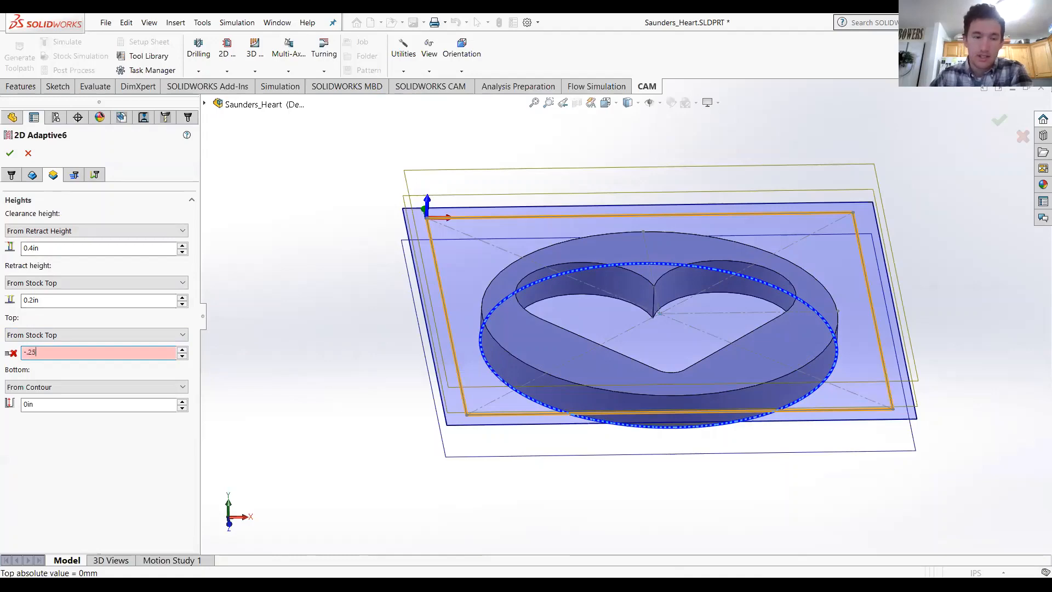
key(Return)
middle_drag(639, 388, 636, 323)
scroll(635, 322, down, 3)
scroll(620, 309, up, 4)
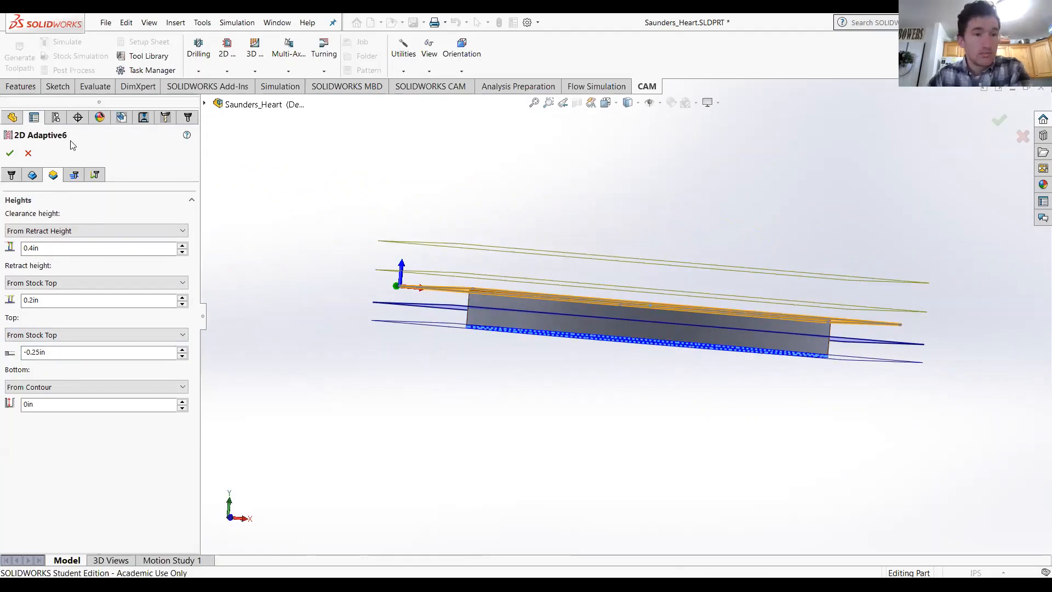
click(10, 153)
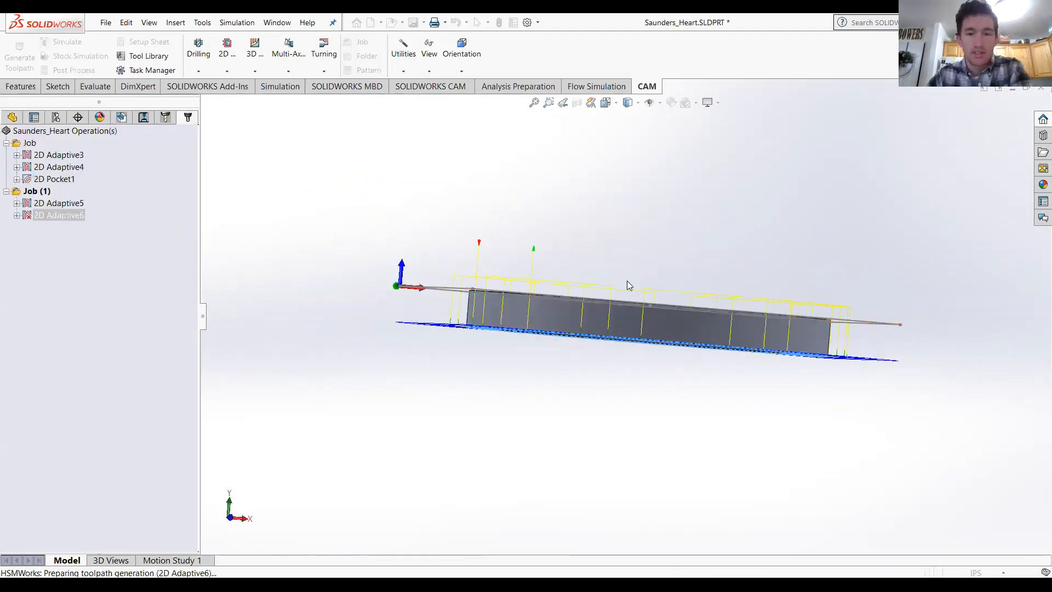
Open the stock simulation of the outer adaptive clearing and lower its playback speed
middle_drag(626, 293, 619, 321)
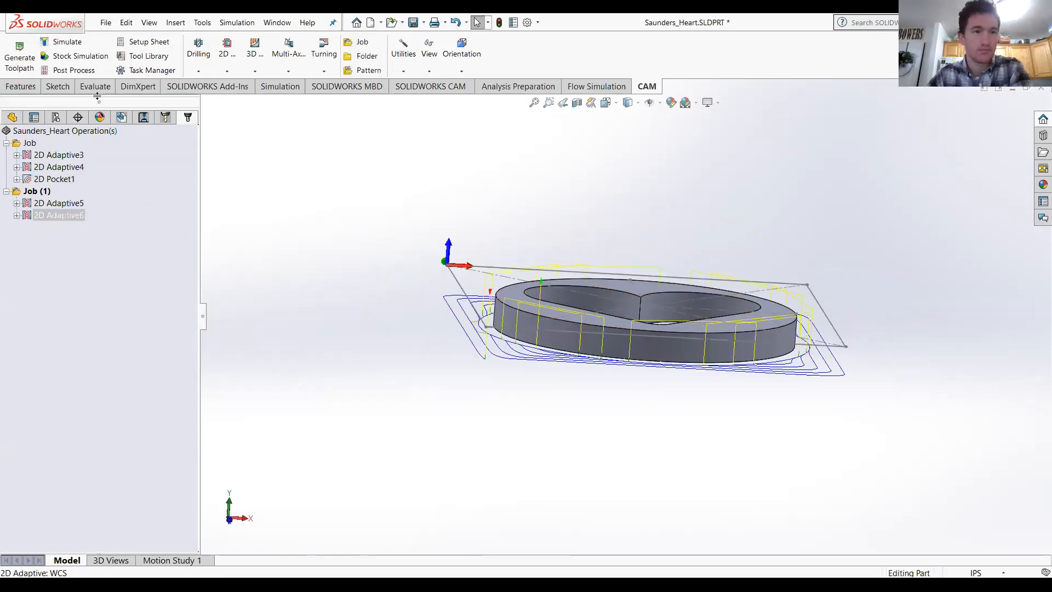
click(83, 56)
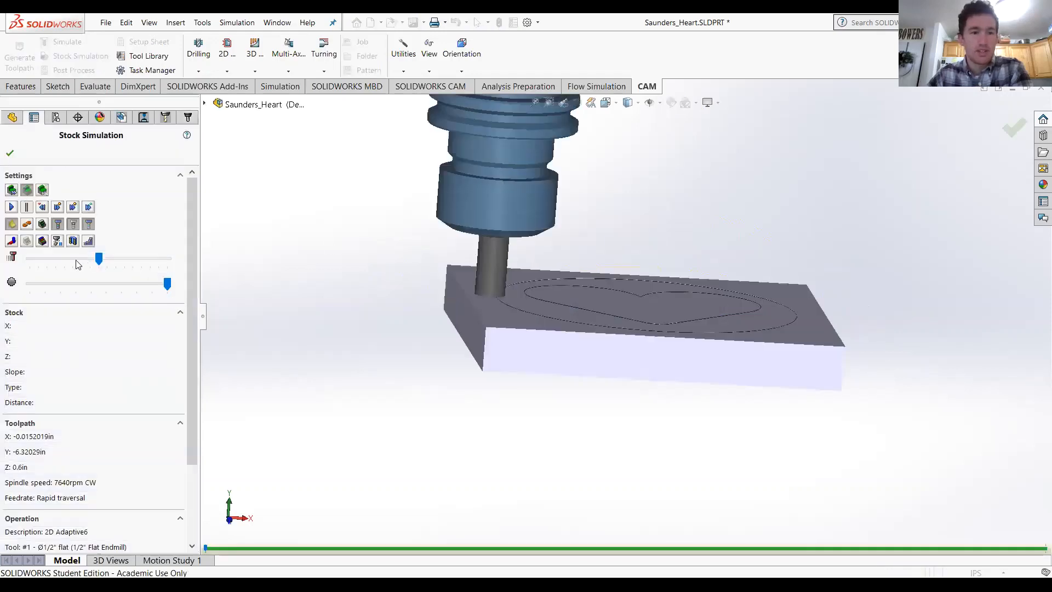
click(63, 259)
click(63, 258)
click(58, 257)
click(57, 256)
click(57, 256)
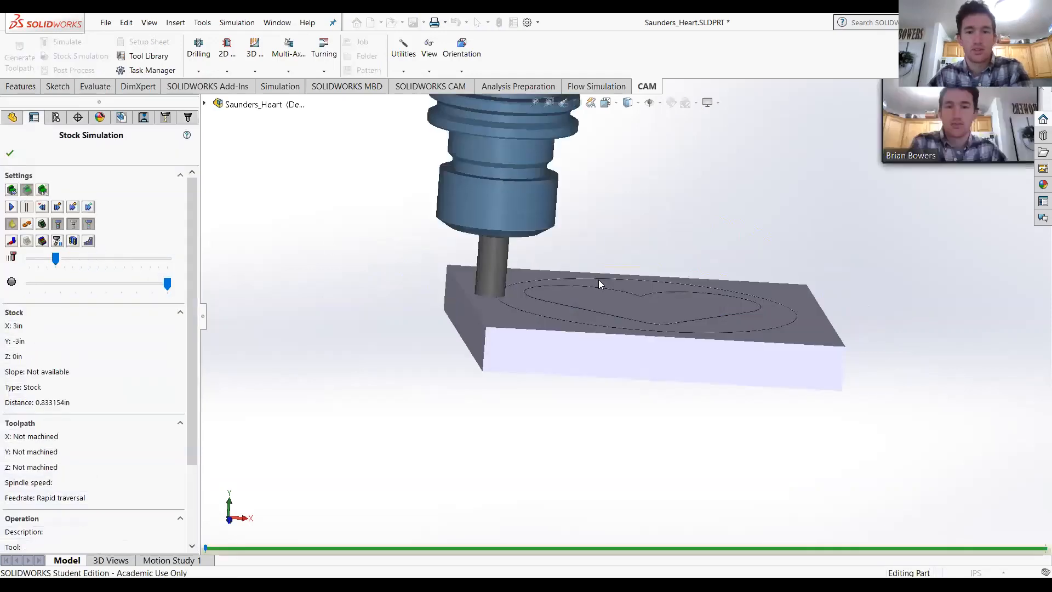
Play the stock simulation, examine the cutter's first pass at the stock's corner, and exit the simulation
middle_drag(598, 280, 554, 270)
scroll(479, 297, down, 6)
scroll(479, 298, down, 3)
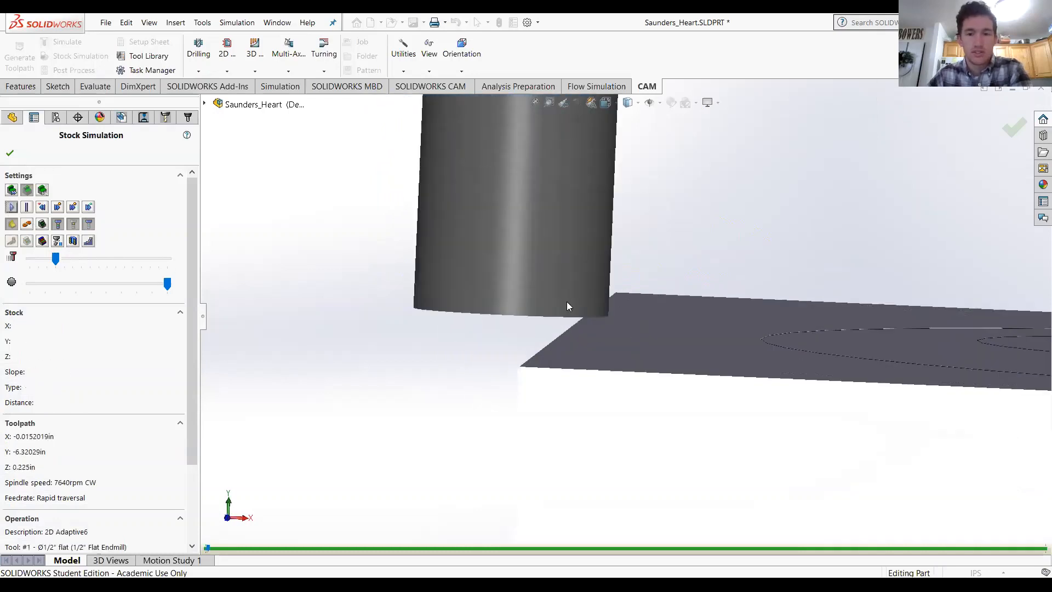
scroll(651, 417, up, 5)
scroll(660, 383, up, 5)
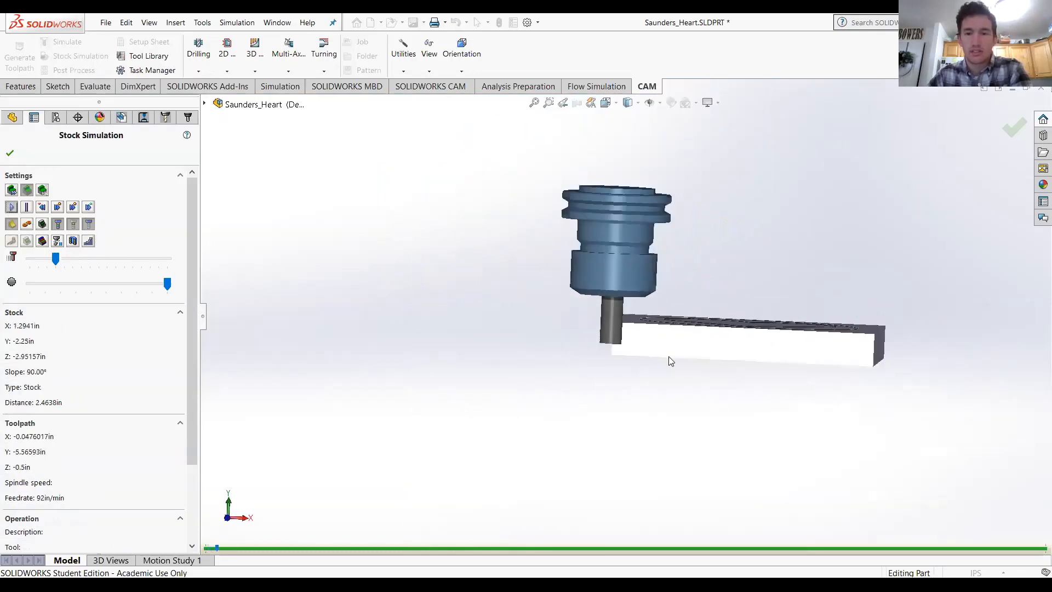
middle_drag(664, 345, 707, 353)
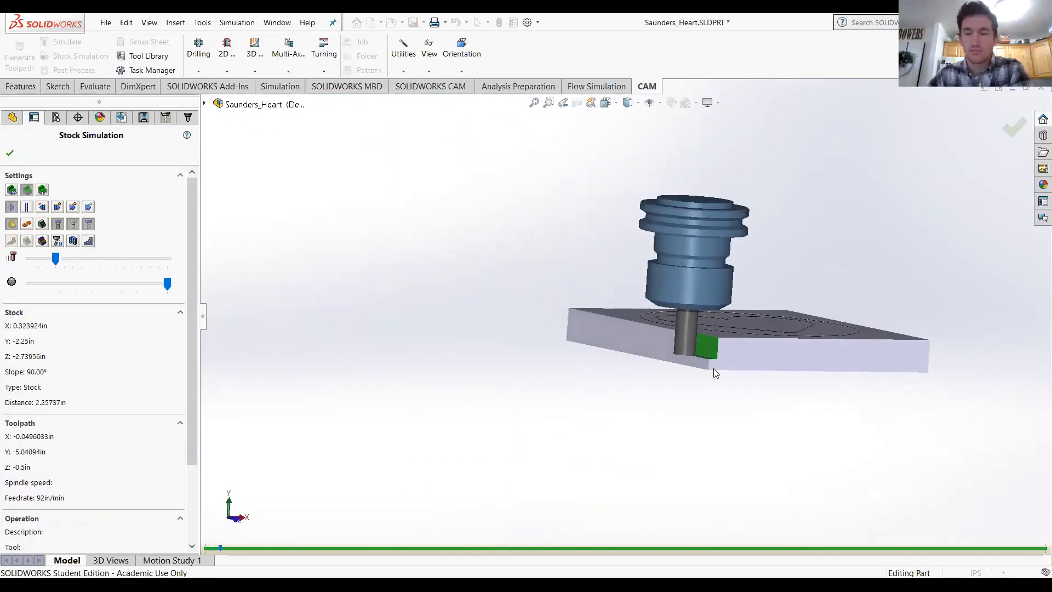
click(9, 154)
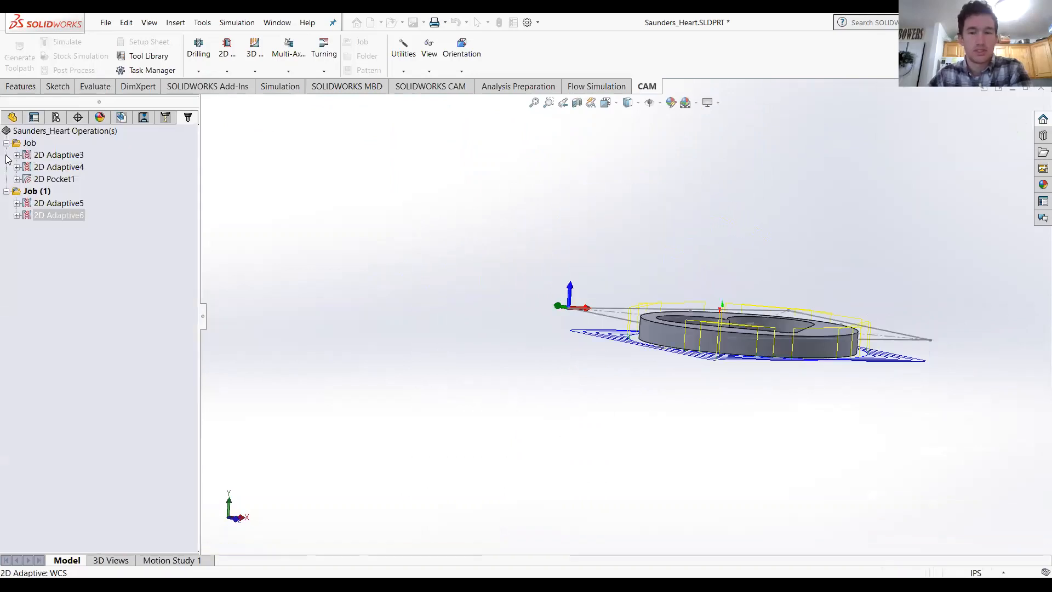
Edit the heights of 2D Adaptive6 and set the retract height offset to -2 in from stock top
right_click(55, 219)
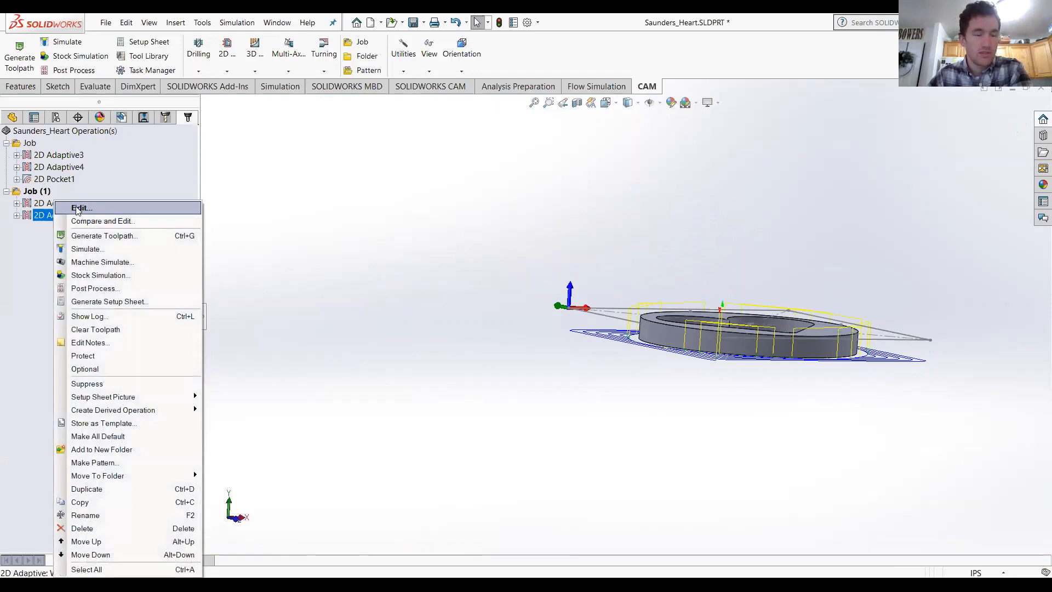
click(179, 208)
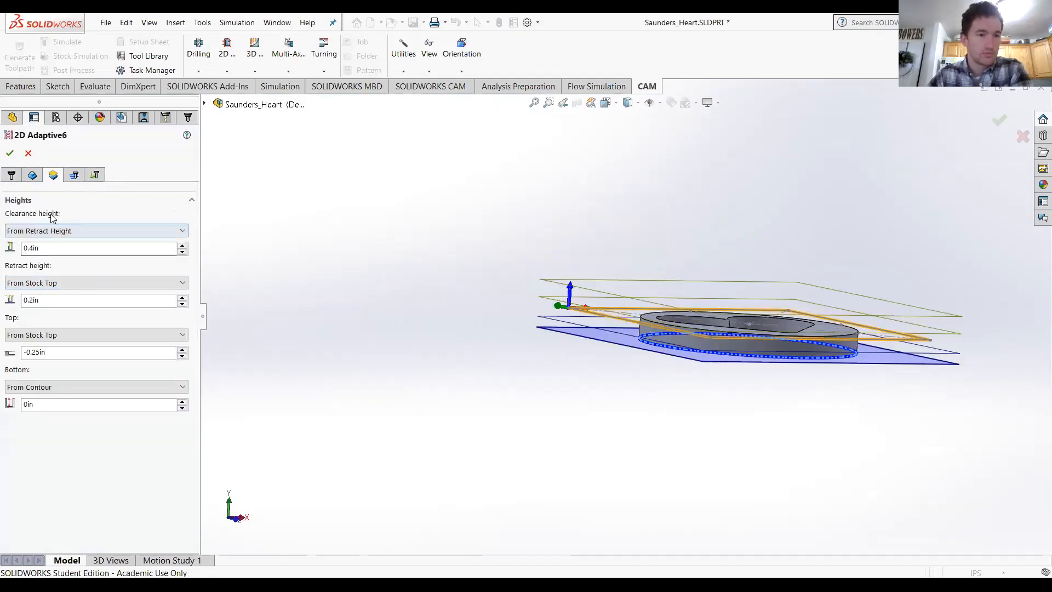
click(181, 304)
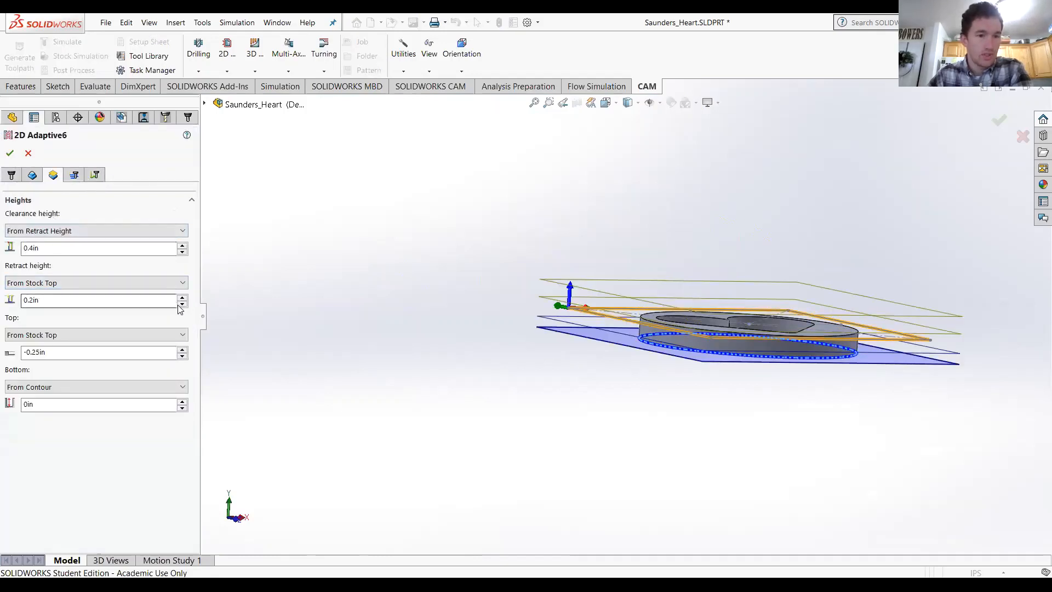
click(181, 305)
click(182, 305)
click(182, 305)
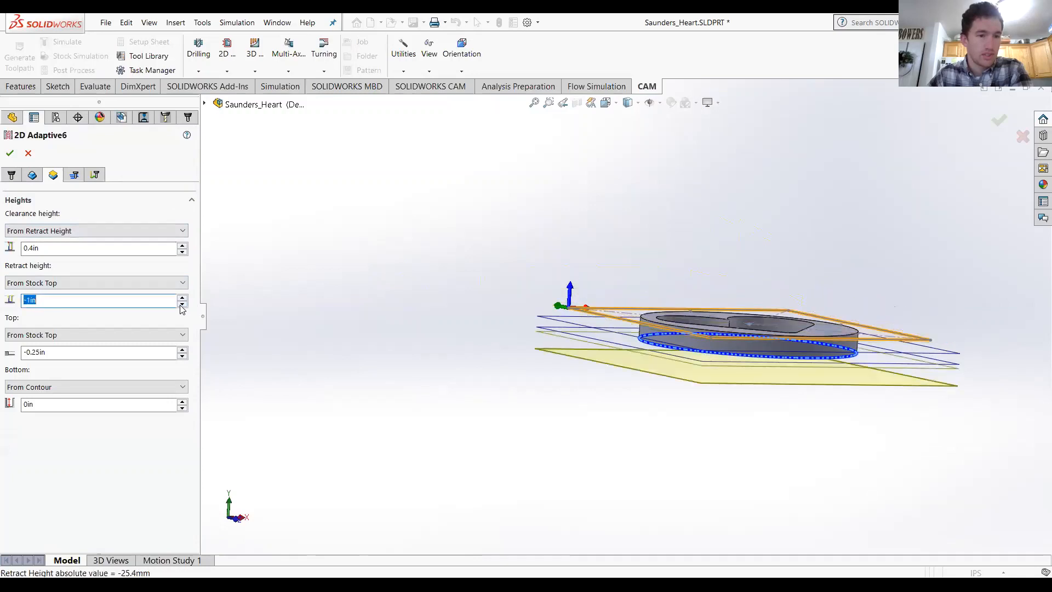
click(182, 304)
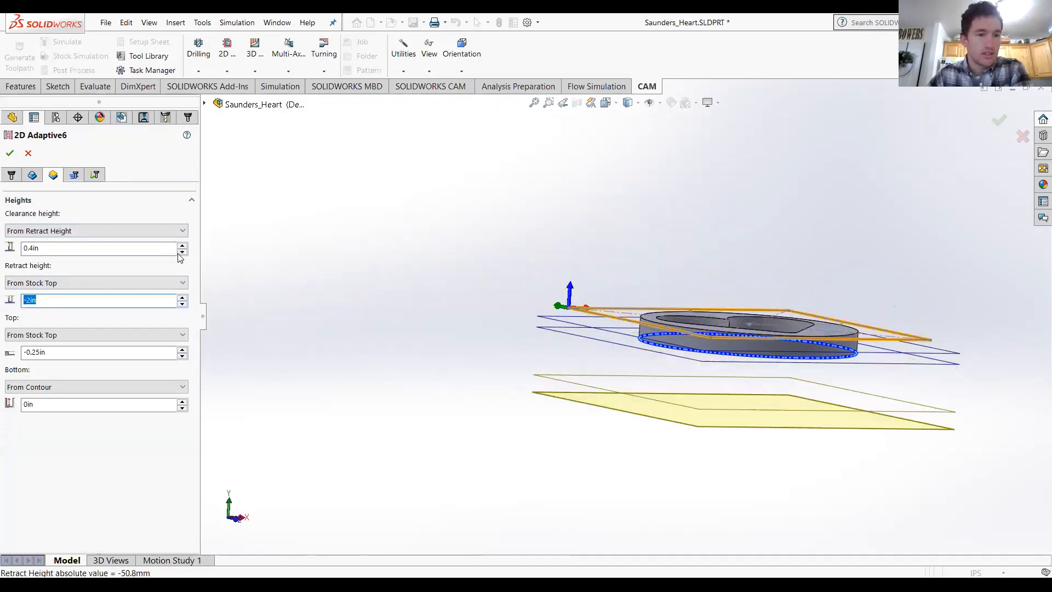
Set the clearance height offset to -1 in from the retract height and accept the operation
click(181, 251)
click(181, 251)
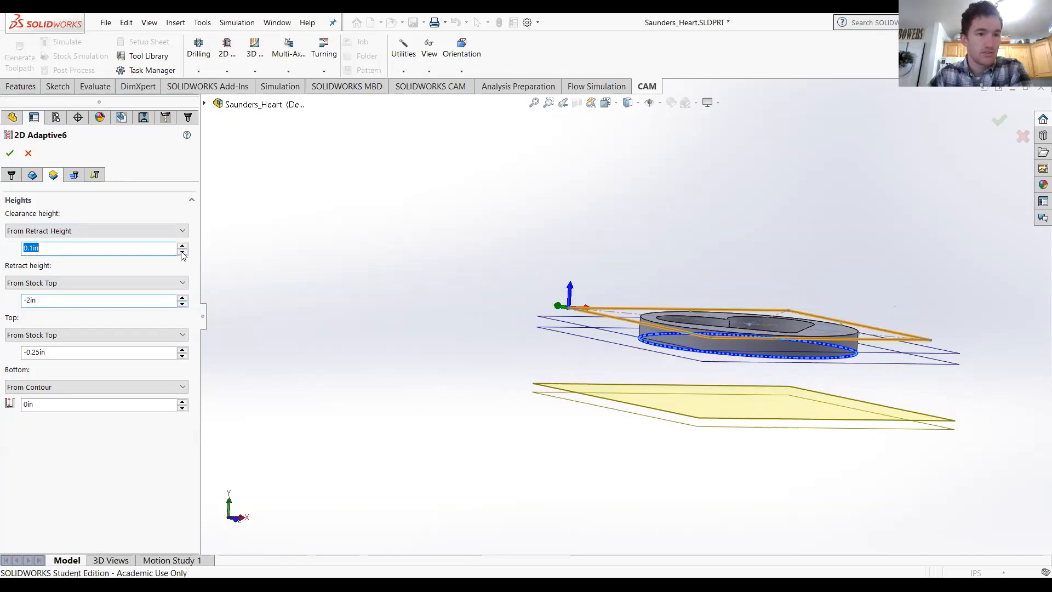
click(182, 252)
click(182, 252)
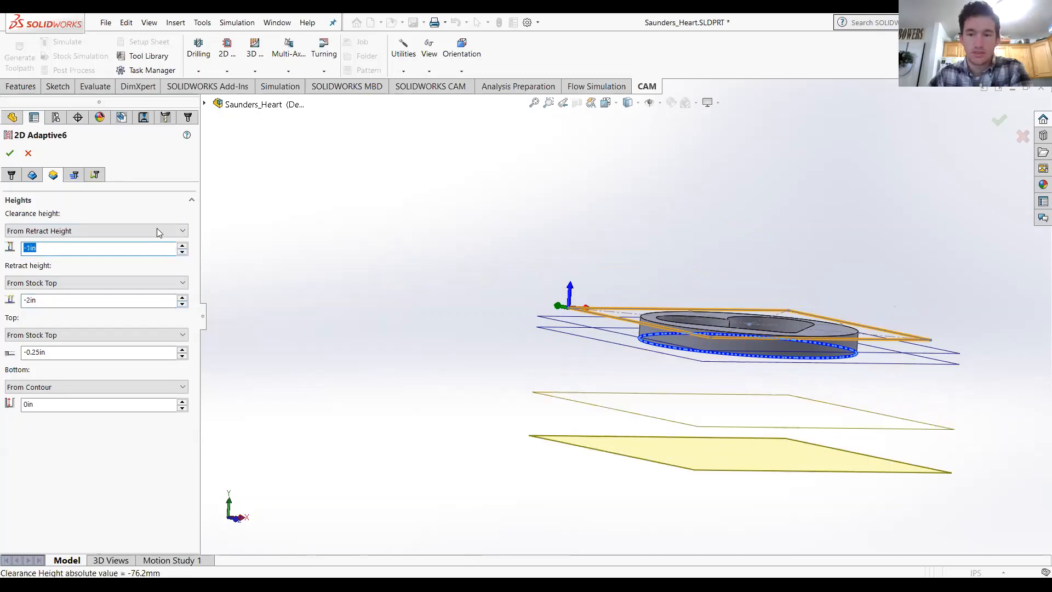
click(10, 154)
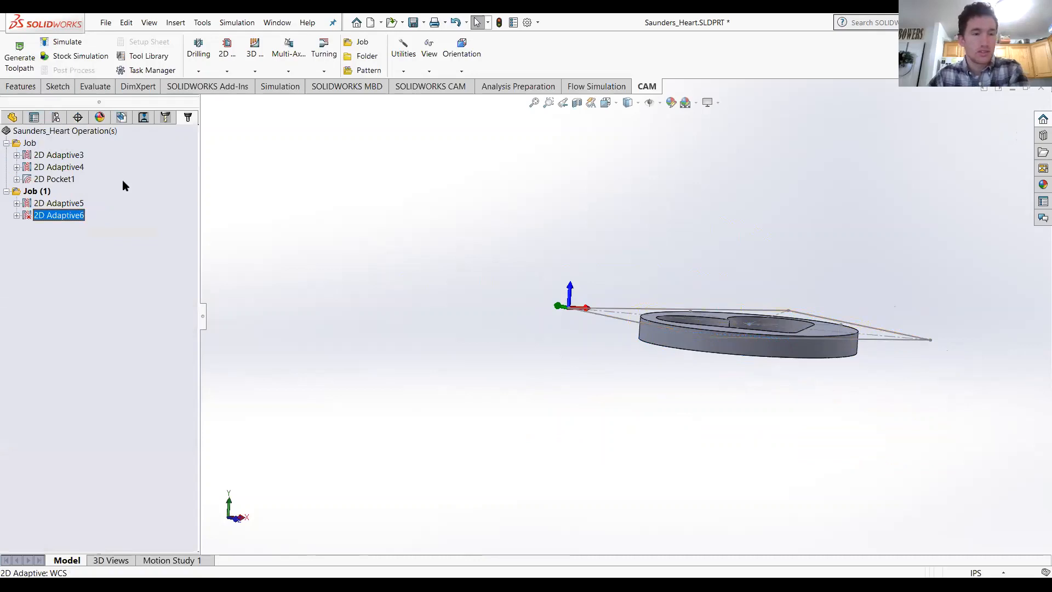
Edit 2D Adaptive6 again, set the clearance height offset to -0.1 in and the retract height offset to -0.2 in, and accept
middle_drag(794, 347, 772, 366)
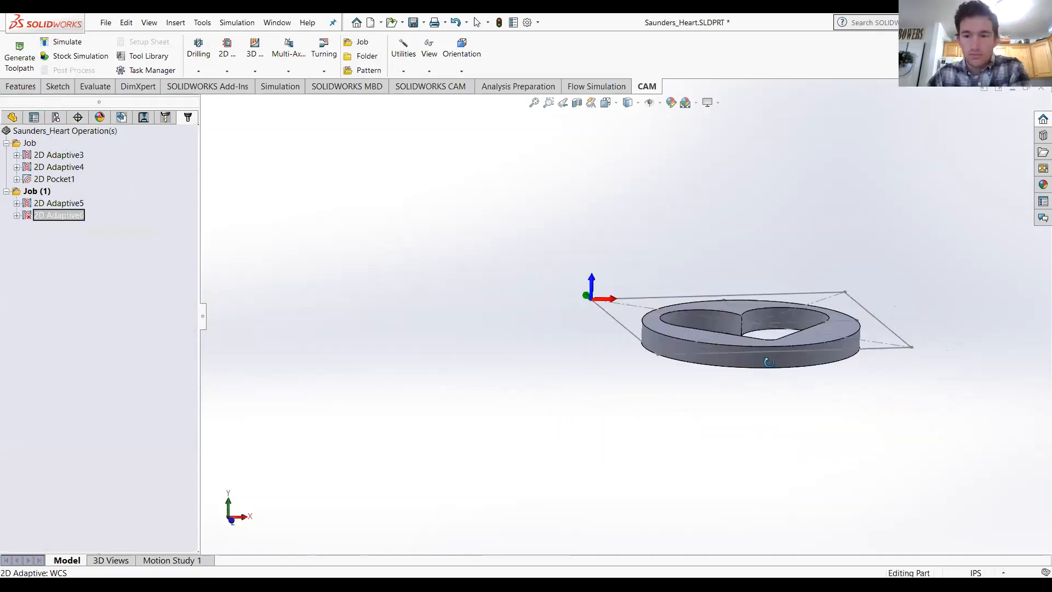
scroll(766, 340, down, 4)
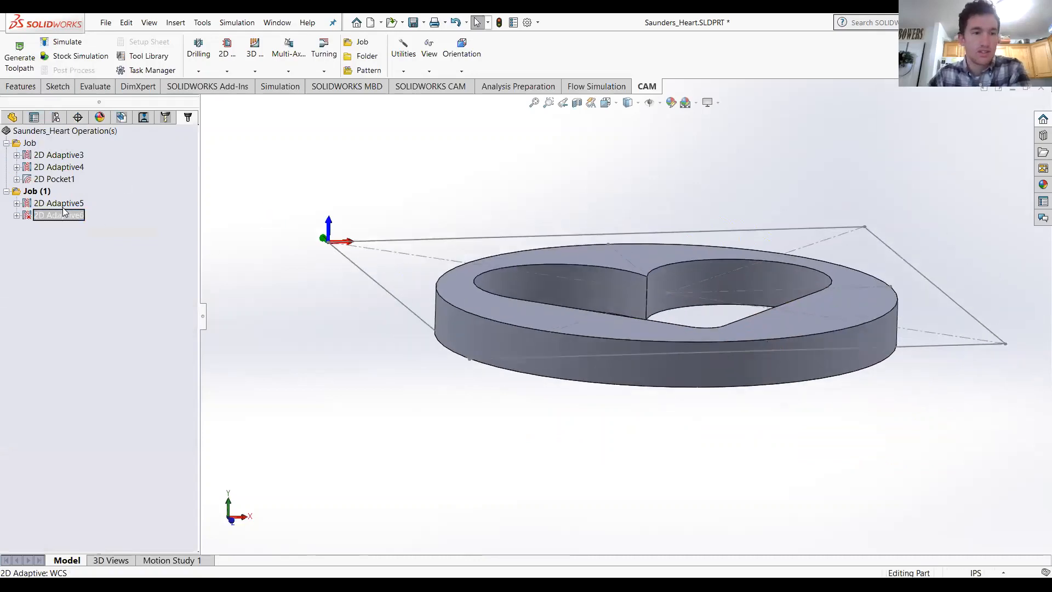
right_click(39, 215)
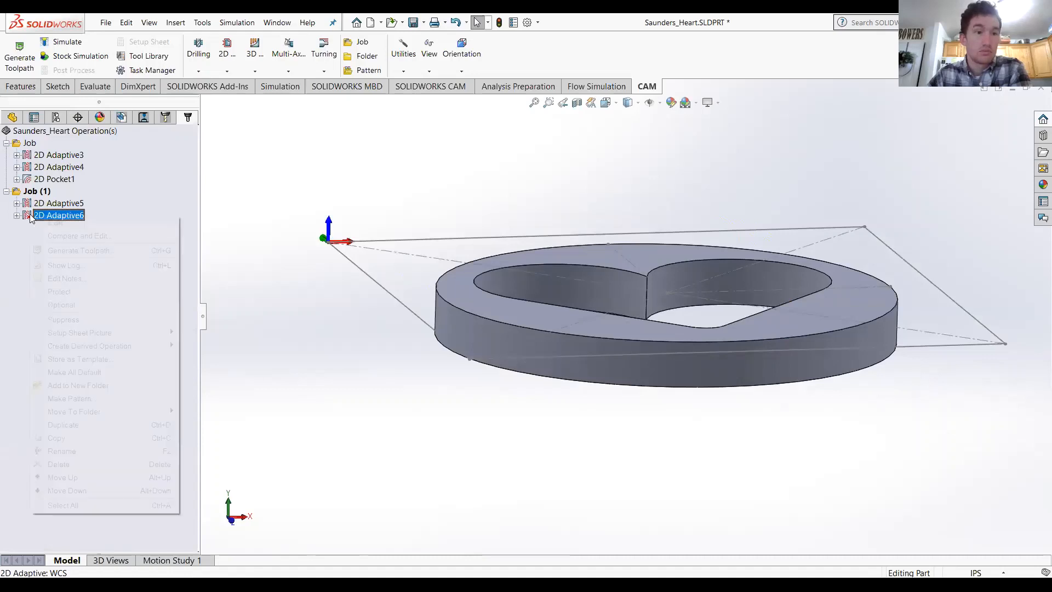
click(54, 223)
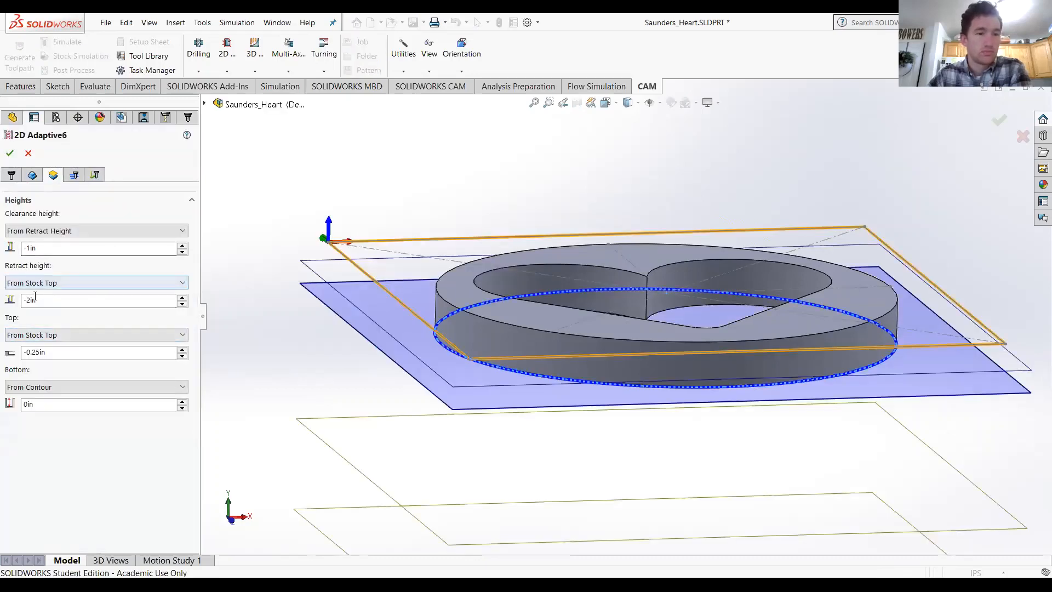
click(52, 246)
text(-)
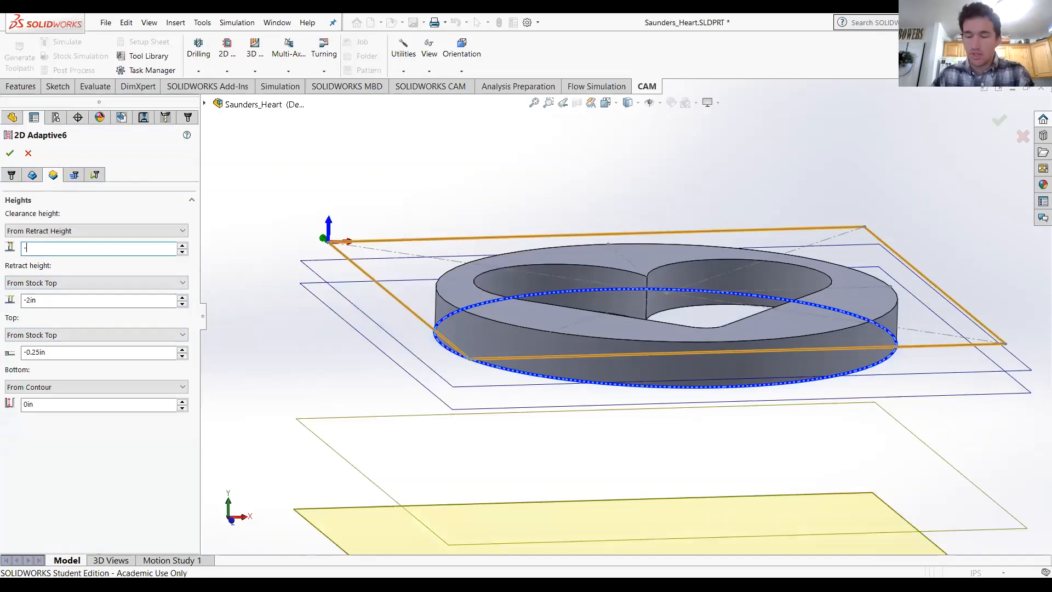
text(0.1)
key(Return)
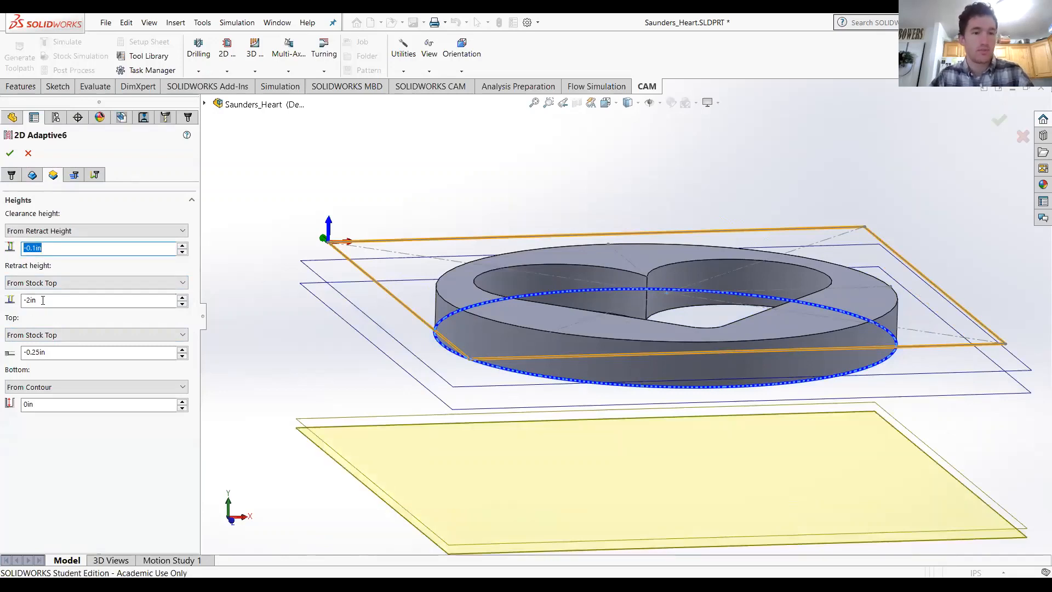
click(43, 300)
text(-.2)
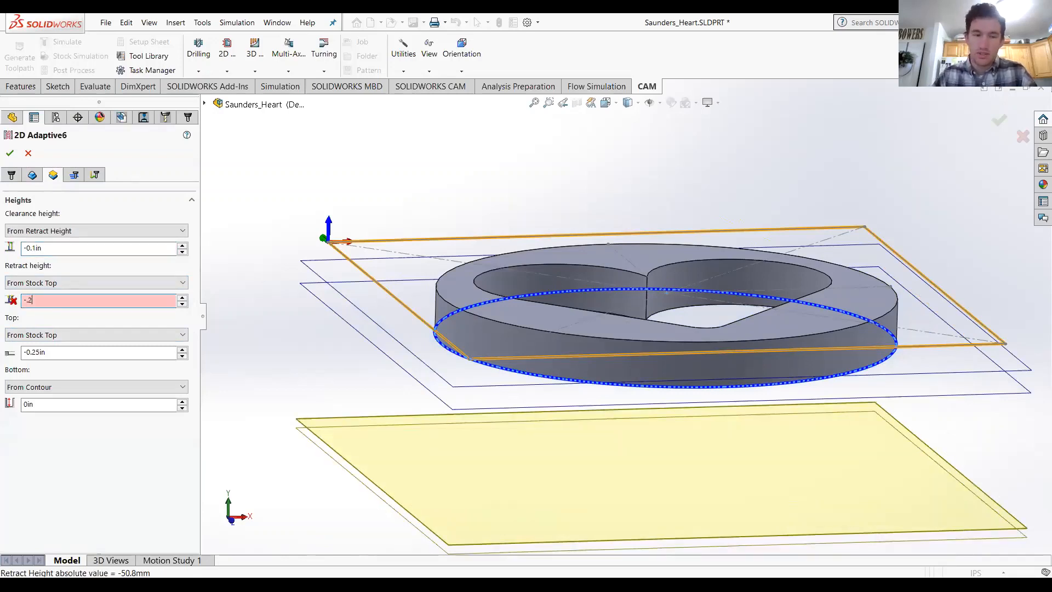
click(10, 154)
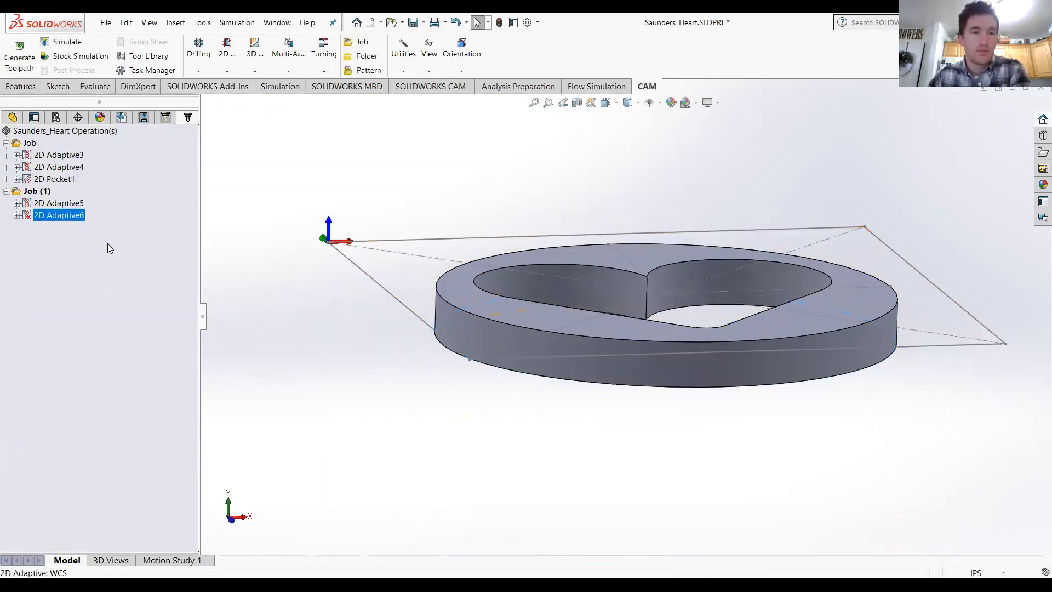
Reopen 2D Adaptive6 for editing and set its clearance height offset to 0 in from the retract height
right_click(61, 216)
click(70, 223)
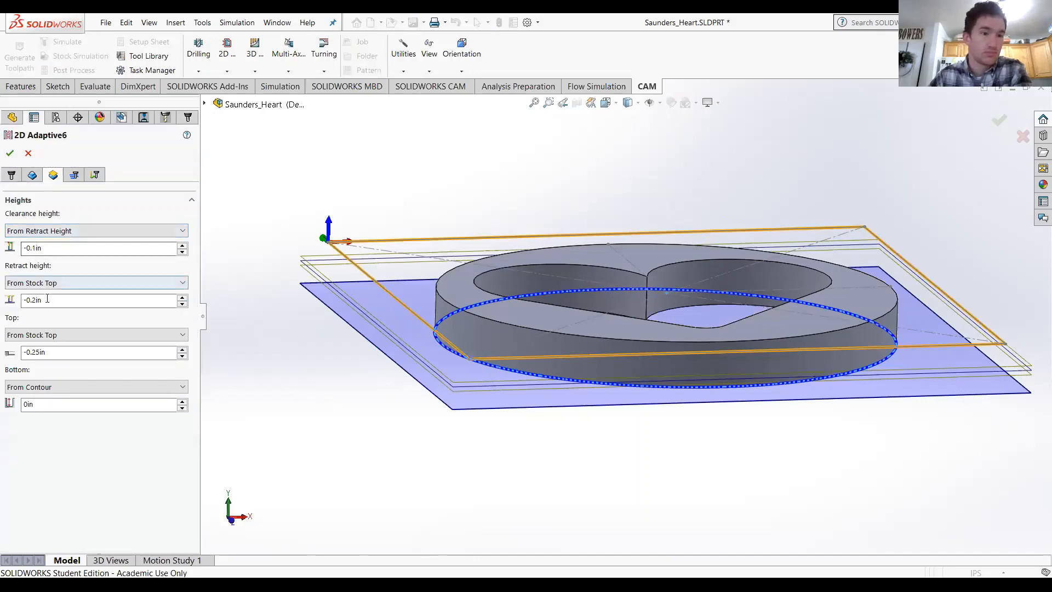
click(48, 248)
double_click(47, 247)
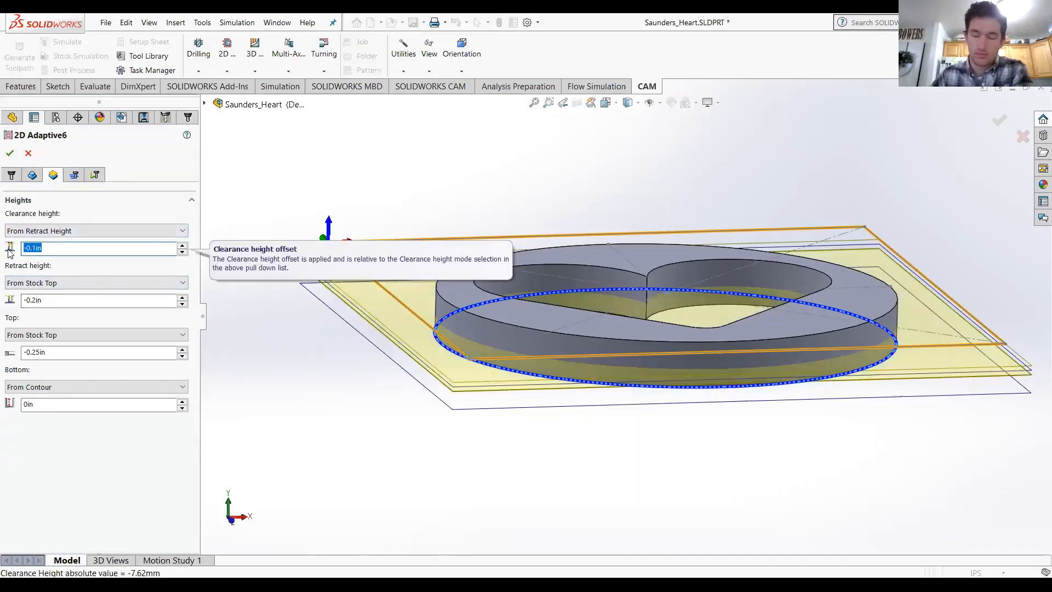
text(0.)
key(Return)
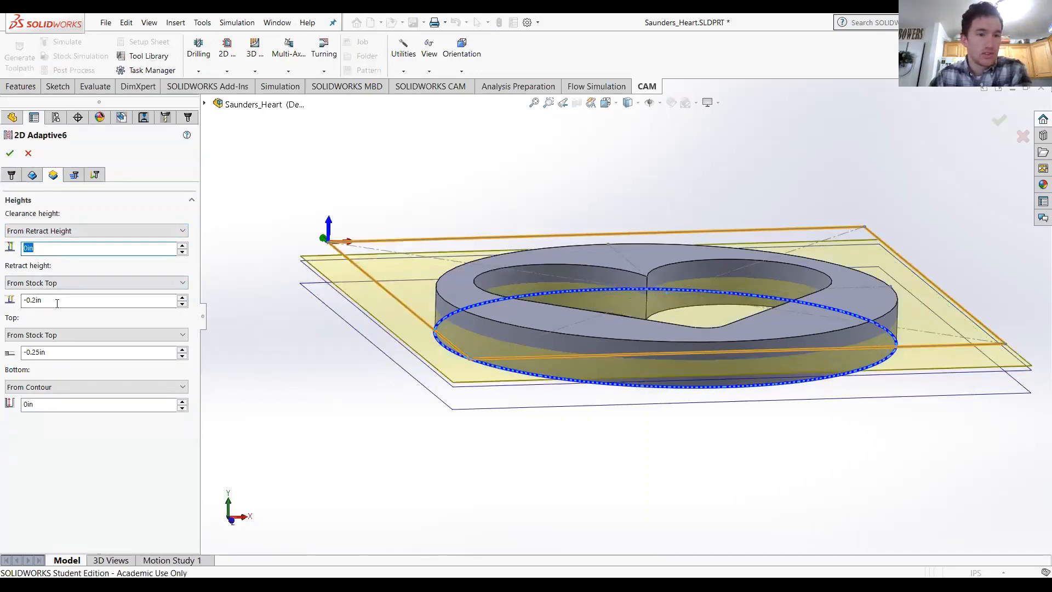
Set the clearance height offset to 0.1 in from the retract height and accept the operation to regenerate its toolpath
middle_drag(636, 395, 628, 357)
double_click(53, 248)
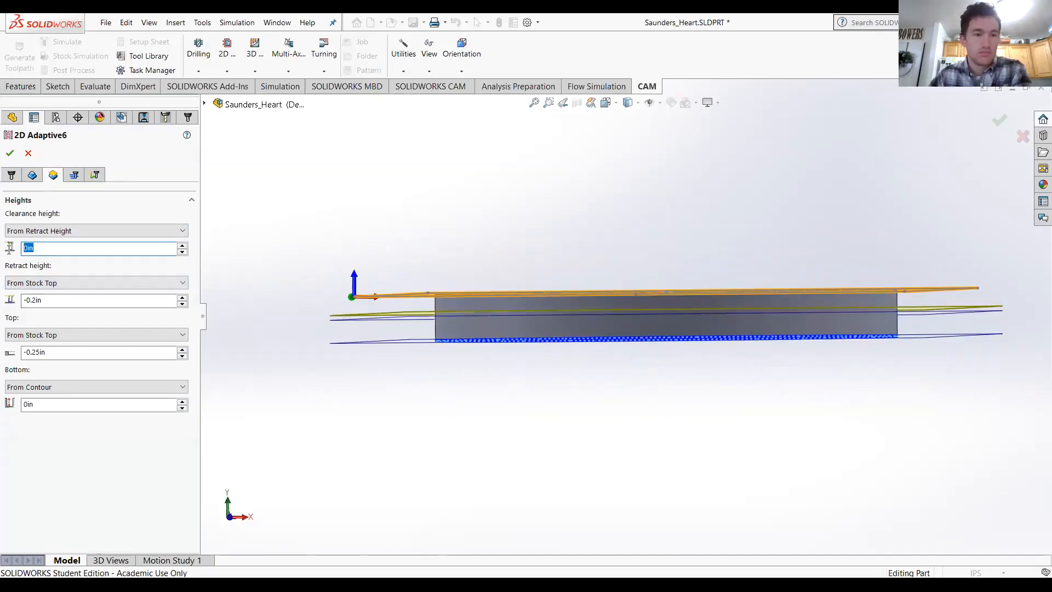
text(0.1)
key(Return)
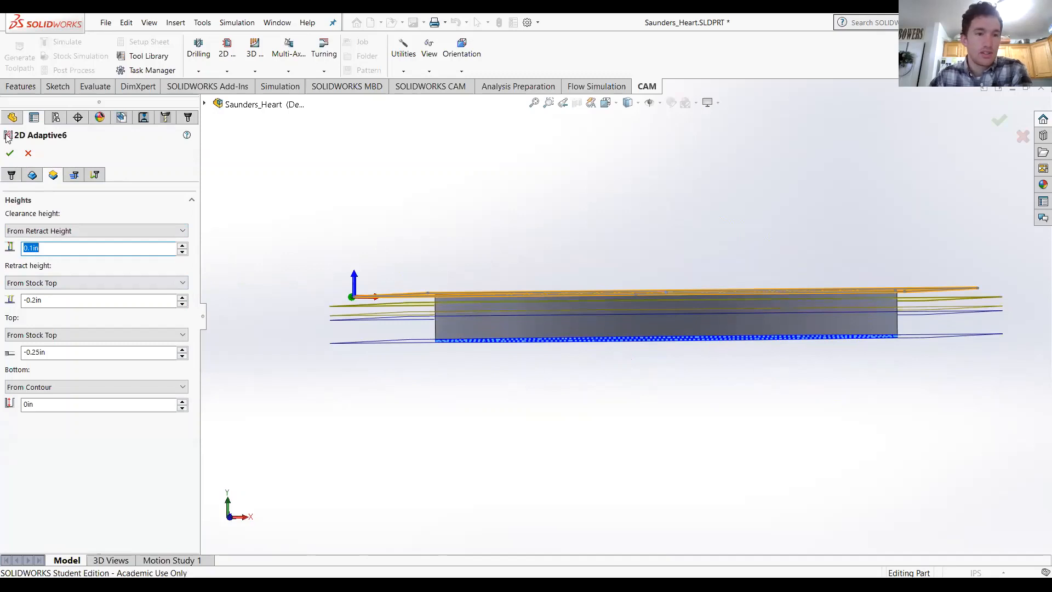
click(13, 155)
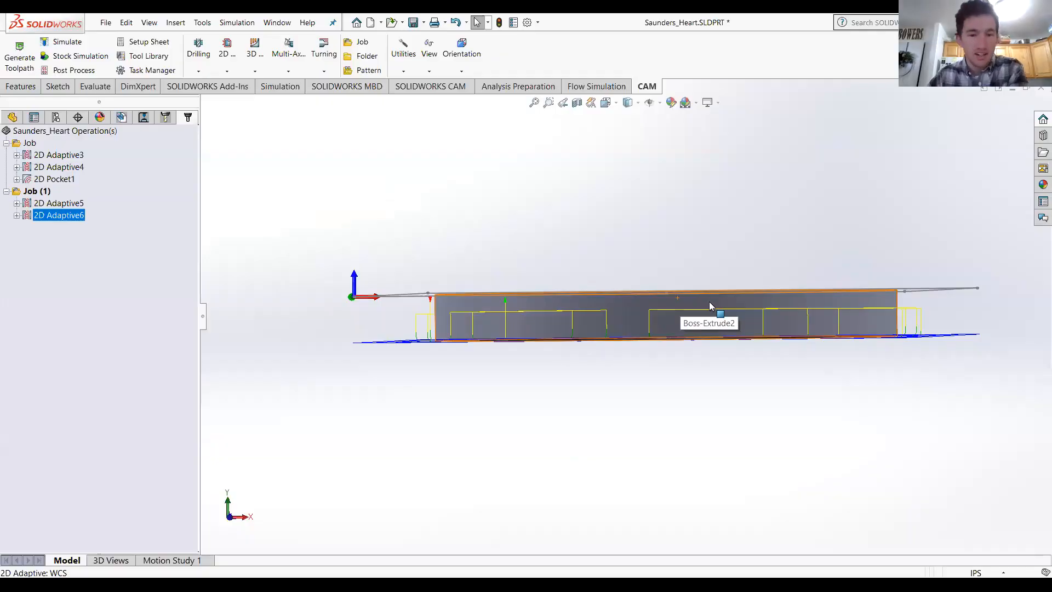
Run a stock simulation of 2D Adaptive6 to check the first outer cutting passes, and close it
middle_drag(663, 306, 680, 316)
scroll(669, 318, down, 1)
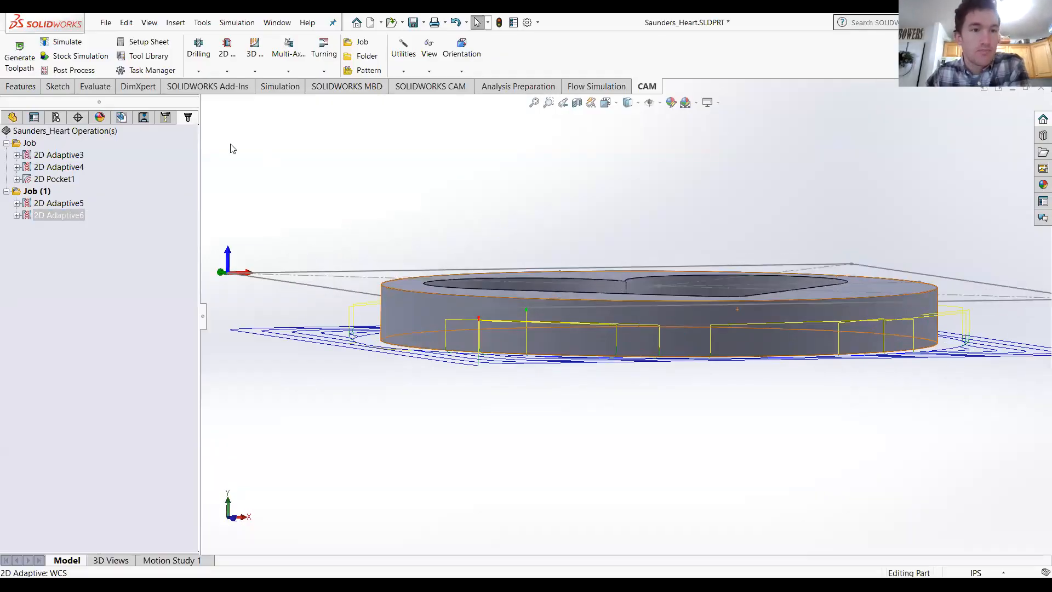
click(76, 56)
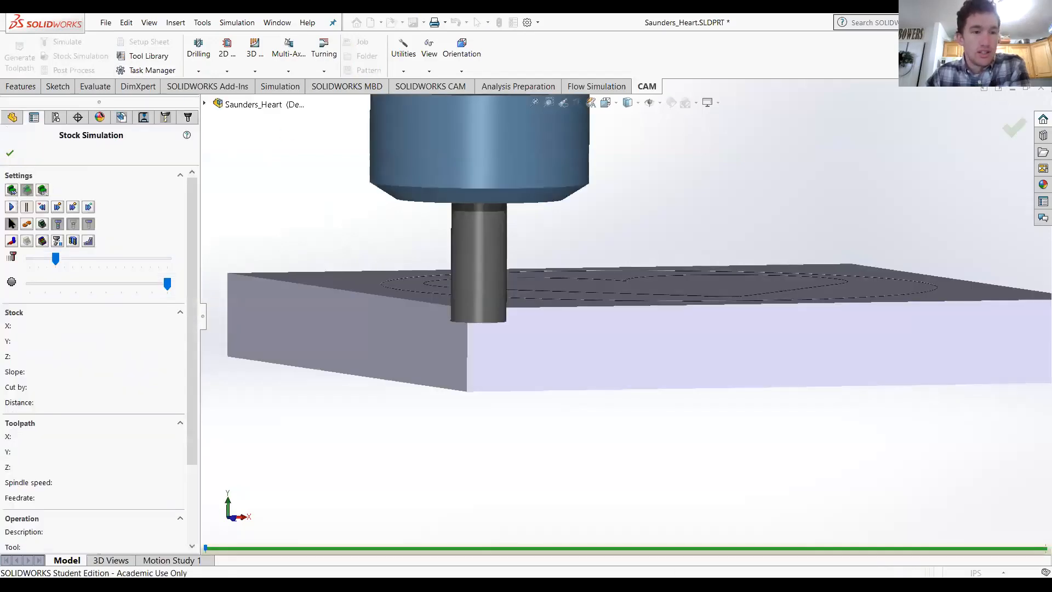
click(13, 206)
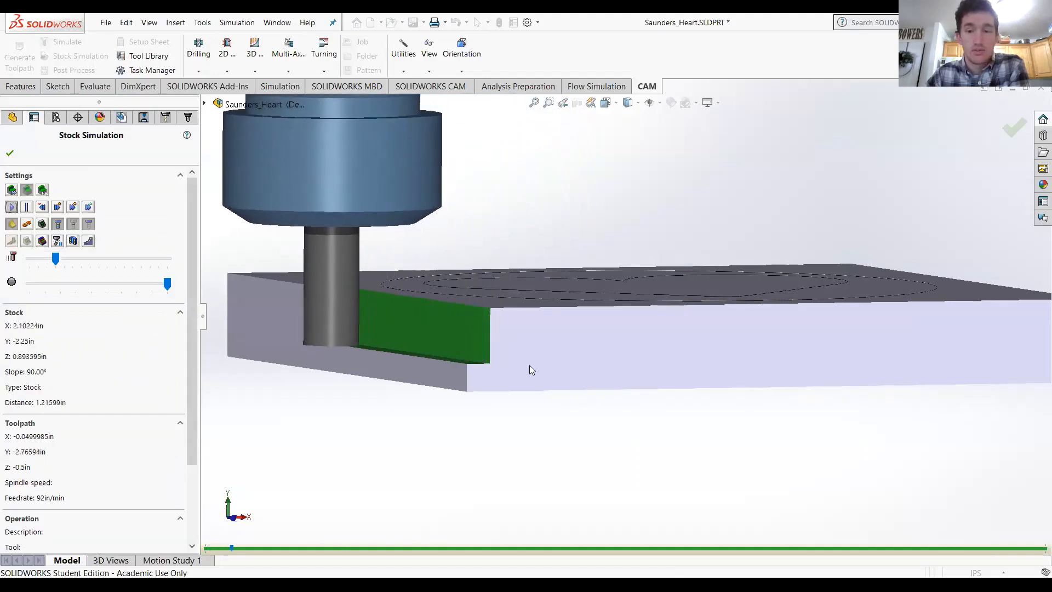
scroll(530, 365, up, 3)
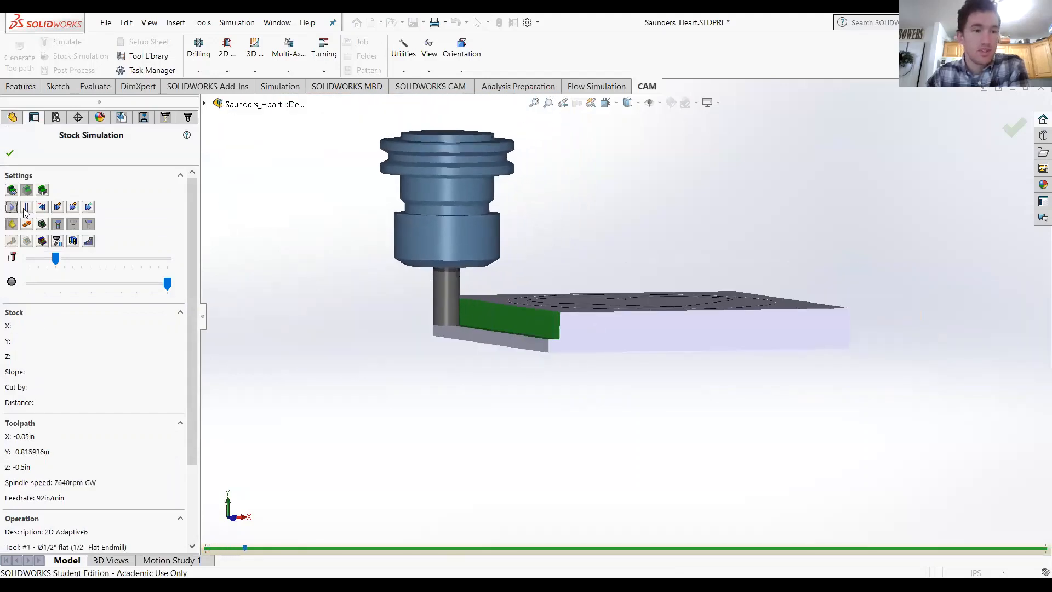
click(12, 153)
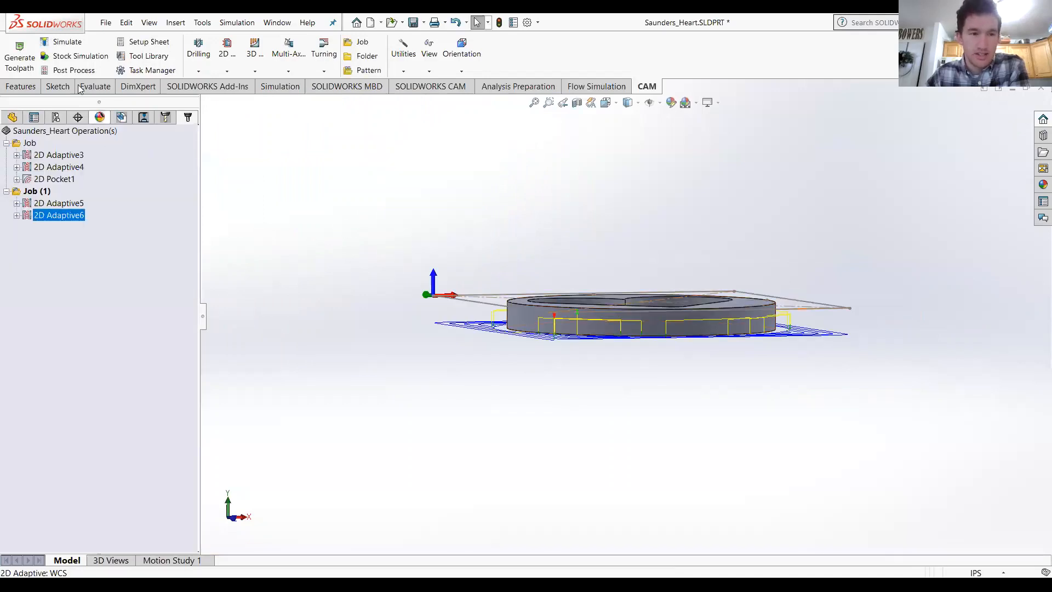
Edit 2D Adaptive6, setting the clearance height offset to 0.4 in and the retract height offset to 0.1 in, and accept
scroll(559, 288, down, 3)
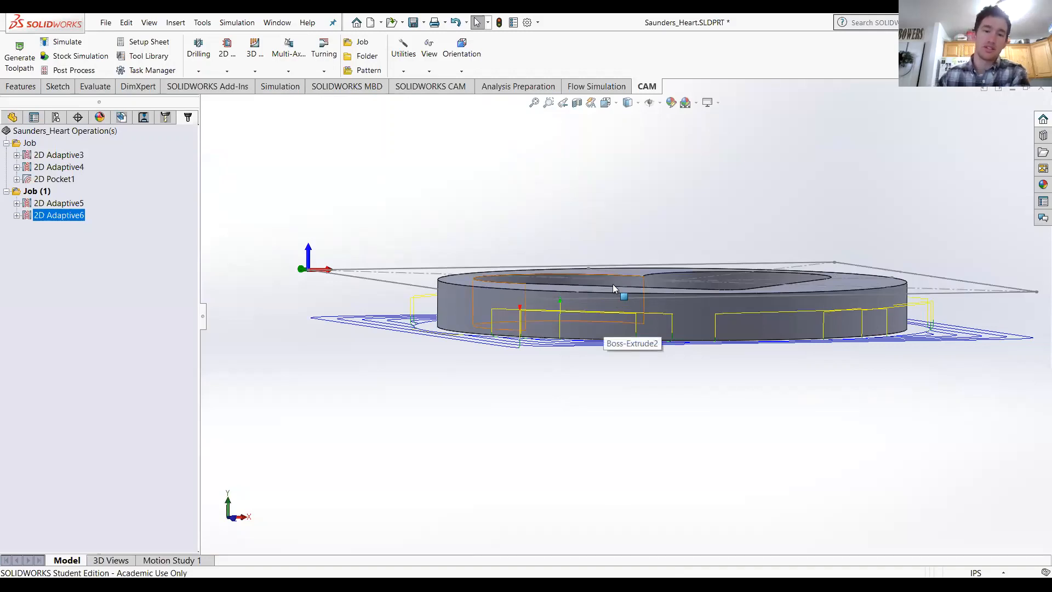
right_click(44, 216)
click(62, 206)
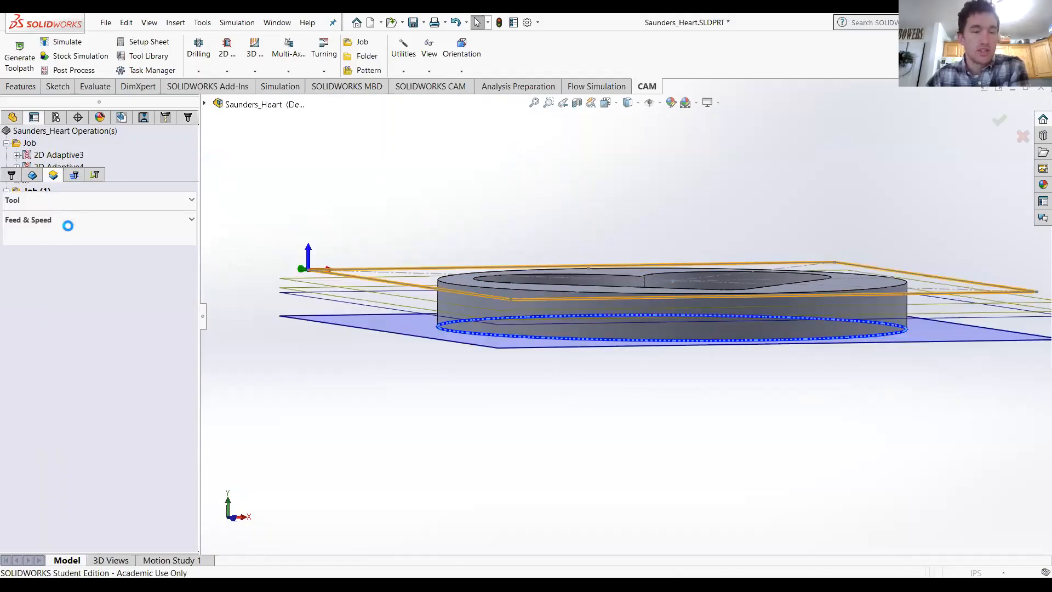
double_click(68, 250)
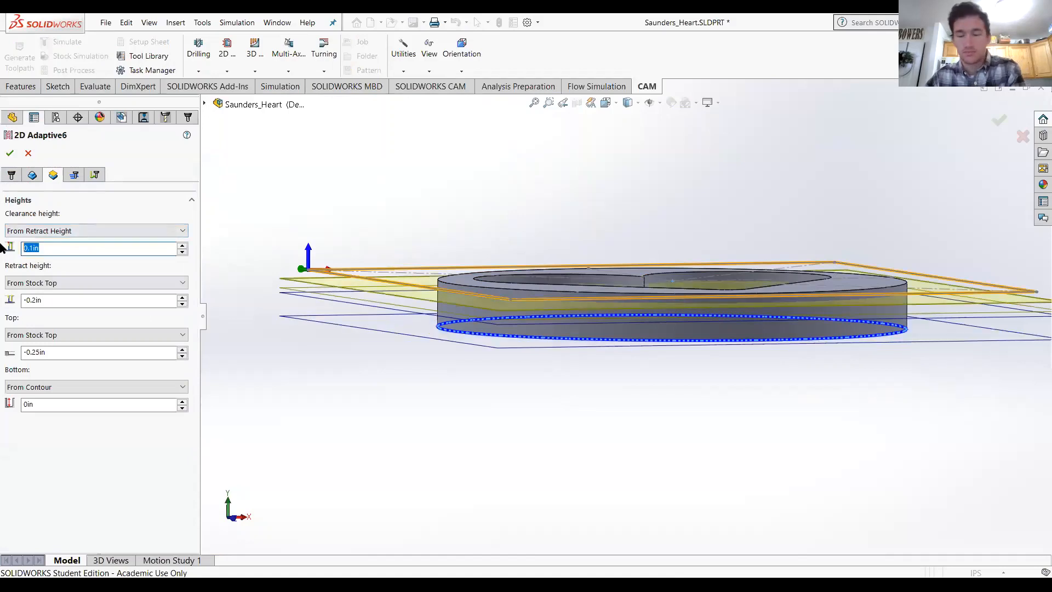
text(.4)
key(Tab)
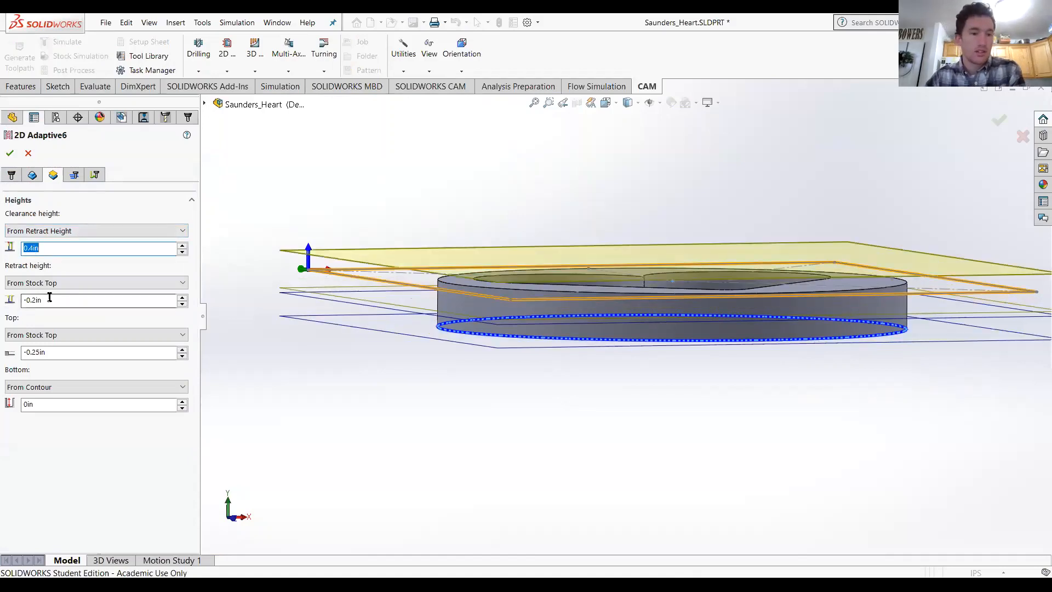
text(.1)
key(Return)
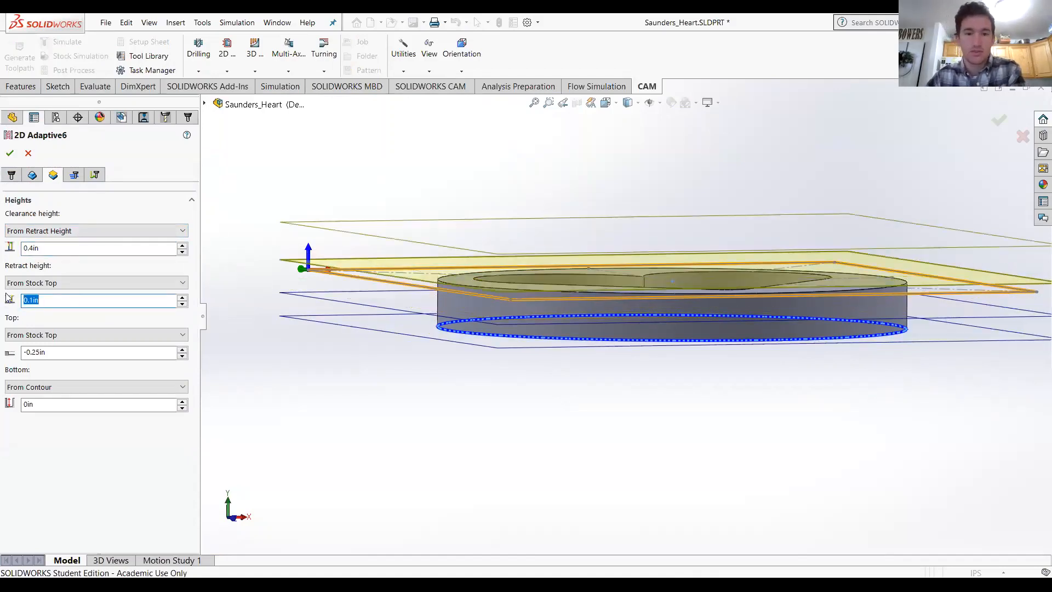
click(9, 155)
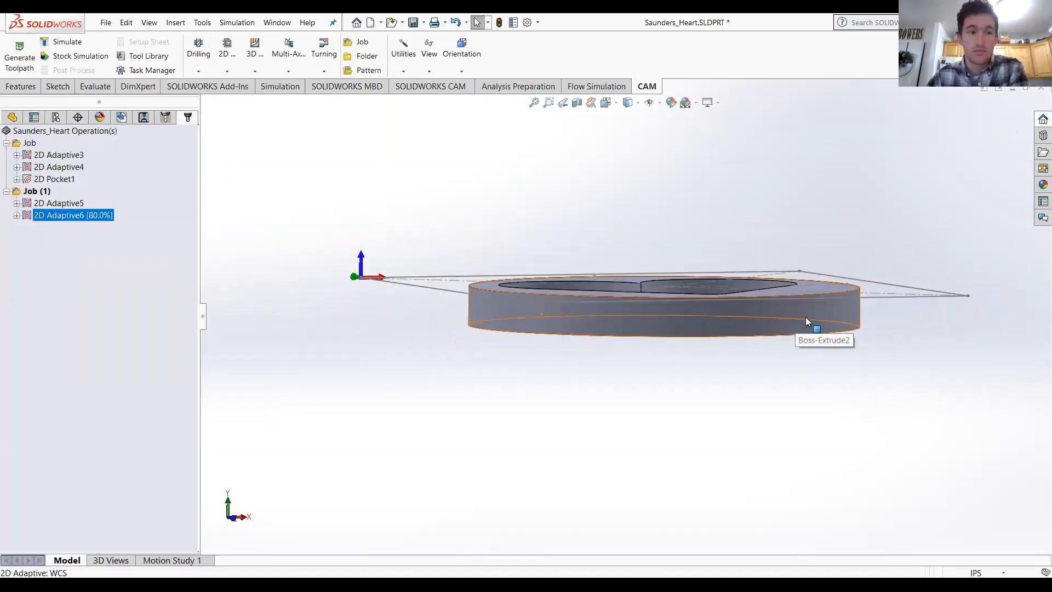
Inspect the regenerated 2D Adaptive6 outer toolpath from above and compare it with the 2D Adaptive5 heart toolpath
middle_drag(806, 317, 780, 466)
scroll(780, 466, up, 3)
scroll(781, 302, down, 3)
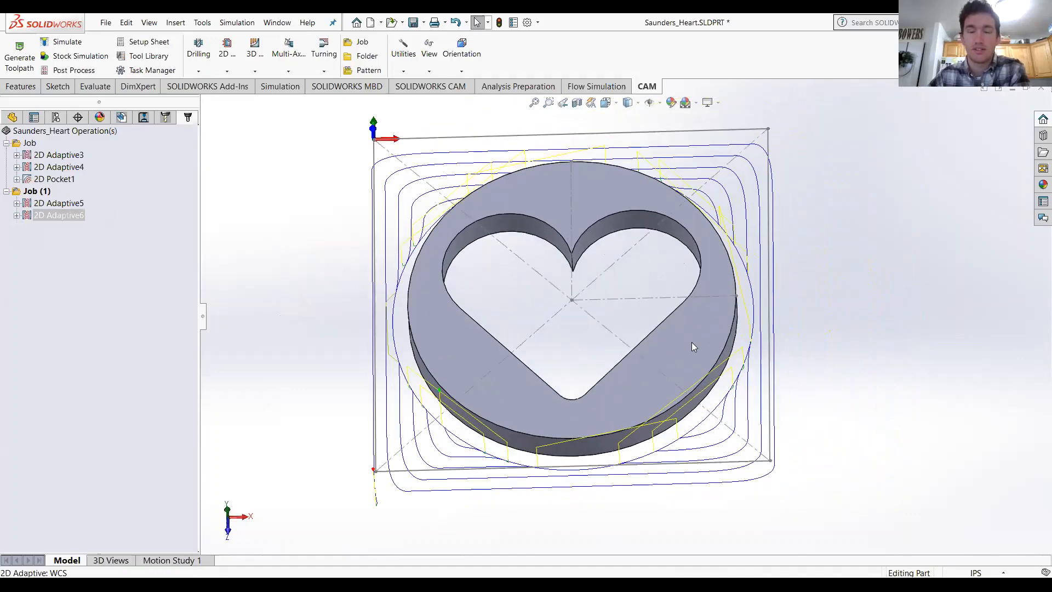
mouse_move(691, 342)
middle_down()
mouse_move(699, 350)
mouse_move(693, 334)
middle_up()
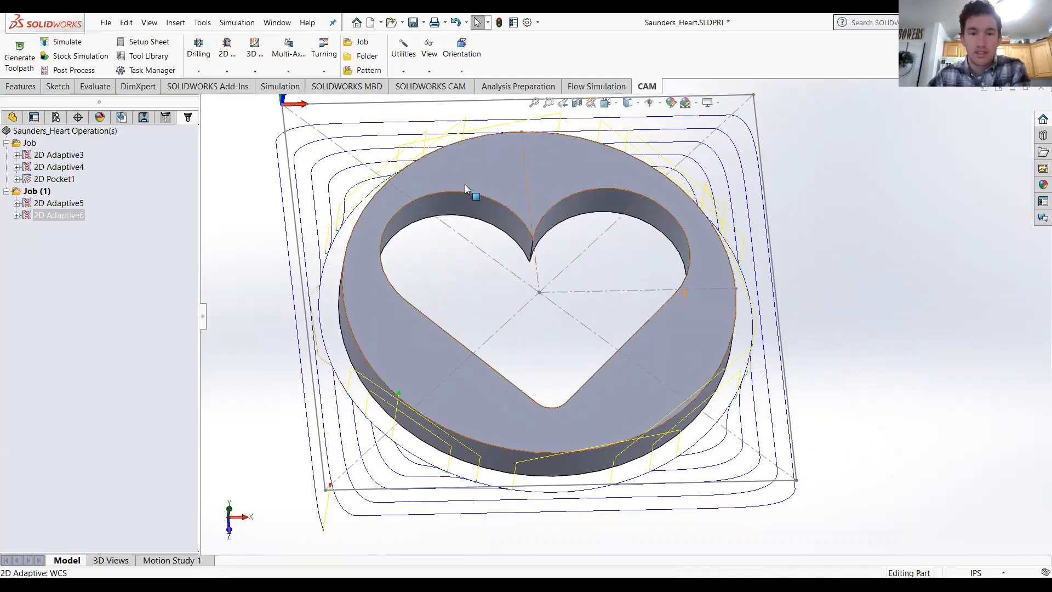
click(84, 204)
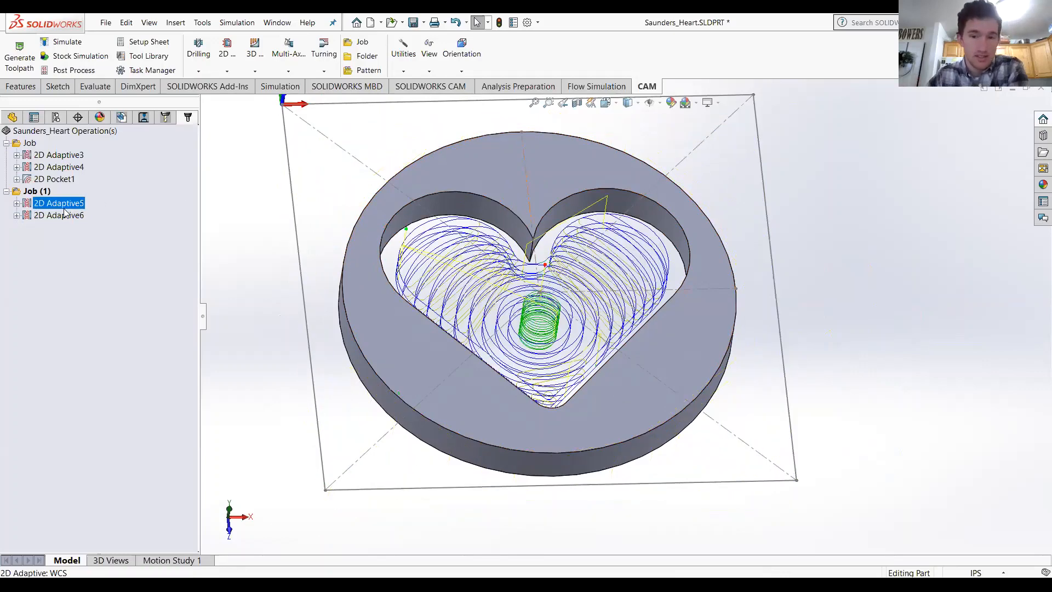
click(66, 216)
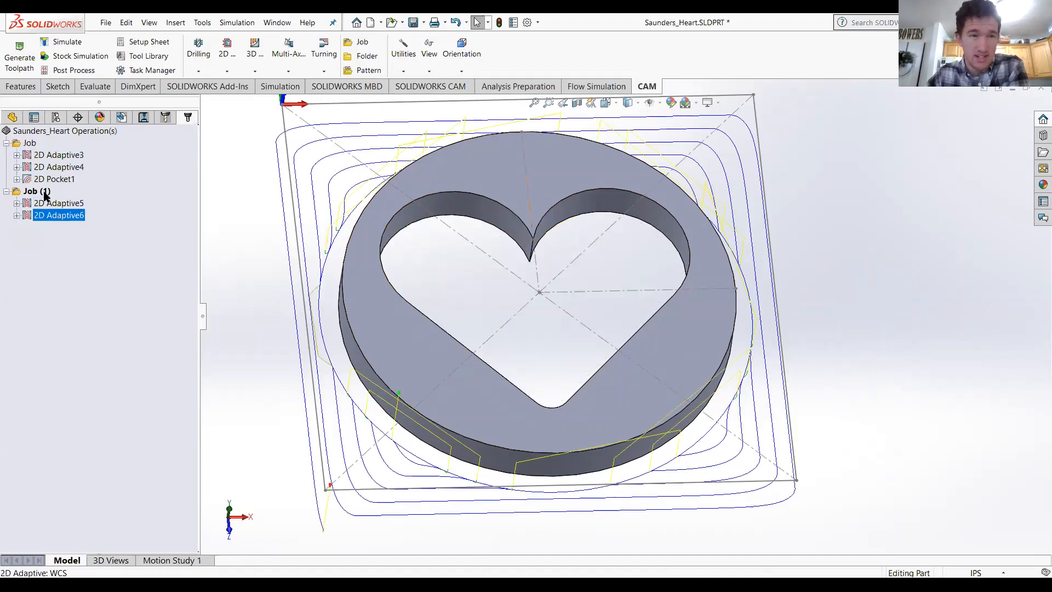
Run the stock simulation for all of Job (1) at a faster playback speed, review its machining statistics, and close it
click(44, 192)
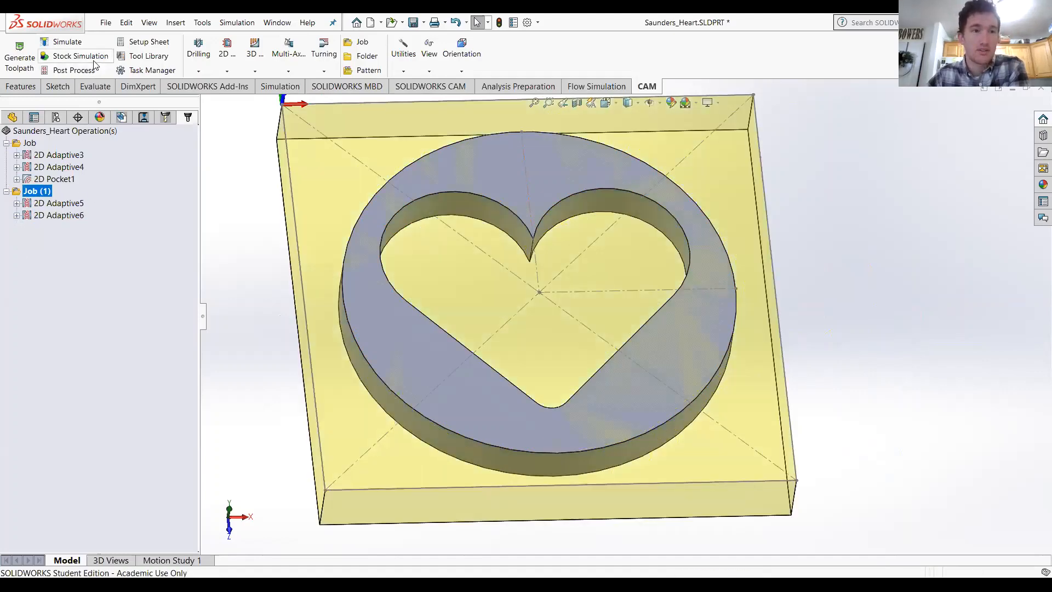
click(94, 60)
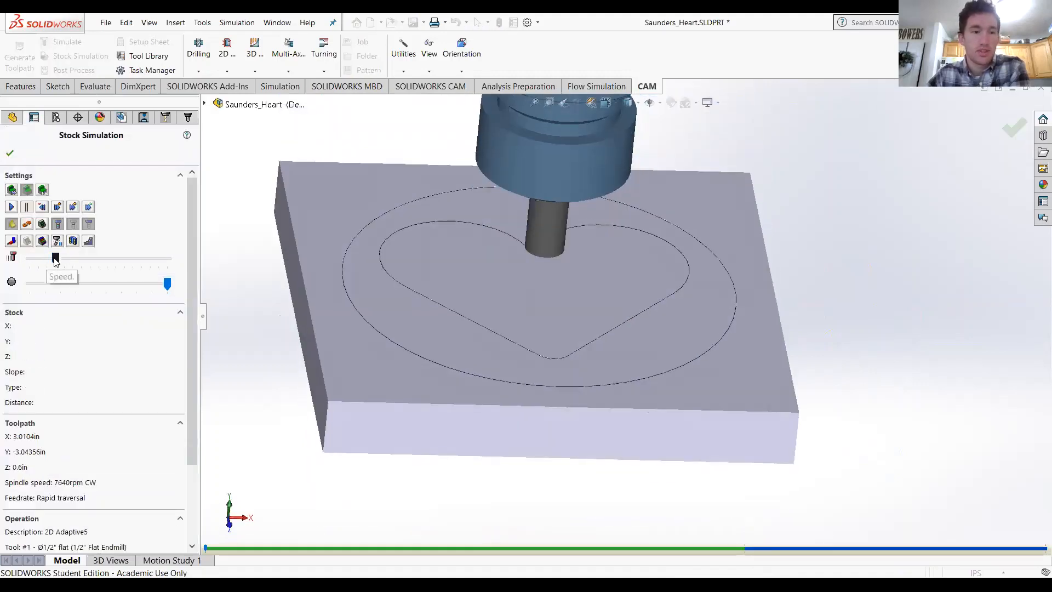
drag(55, 259, 68, 254)
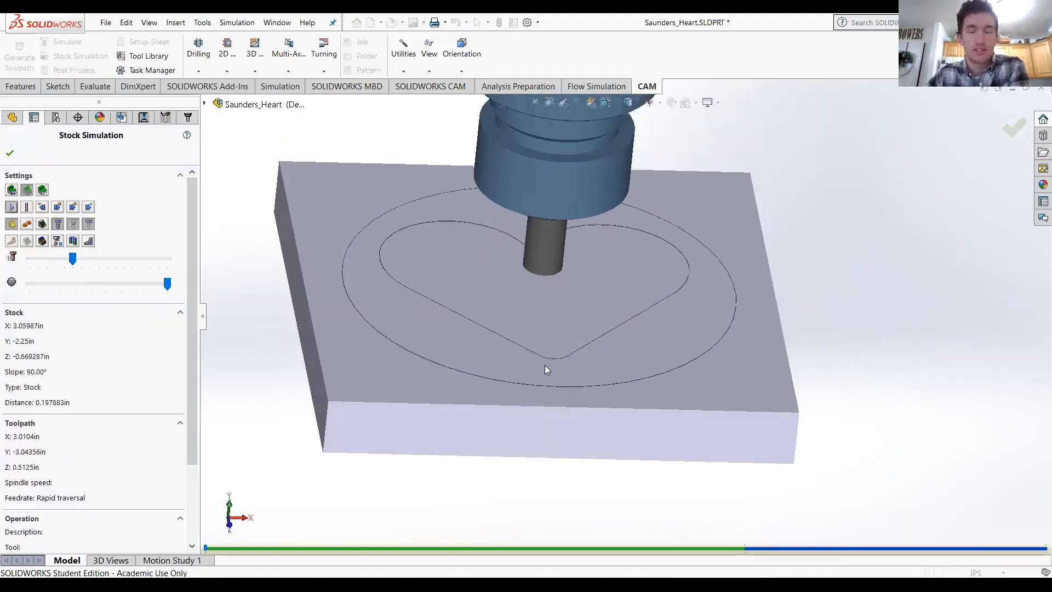
drag(74, 257, 90, 258)
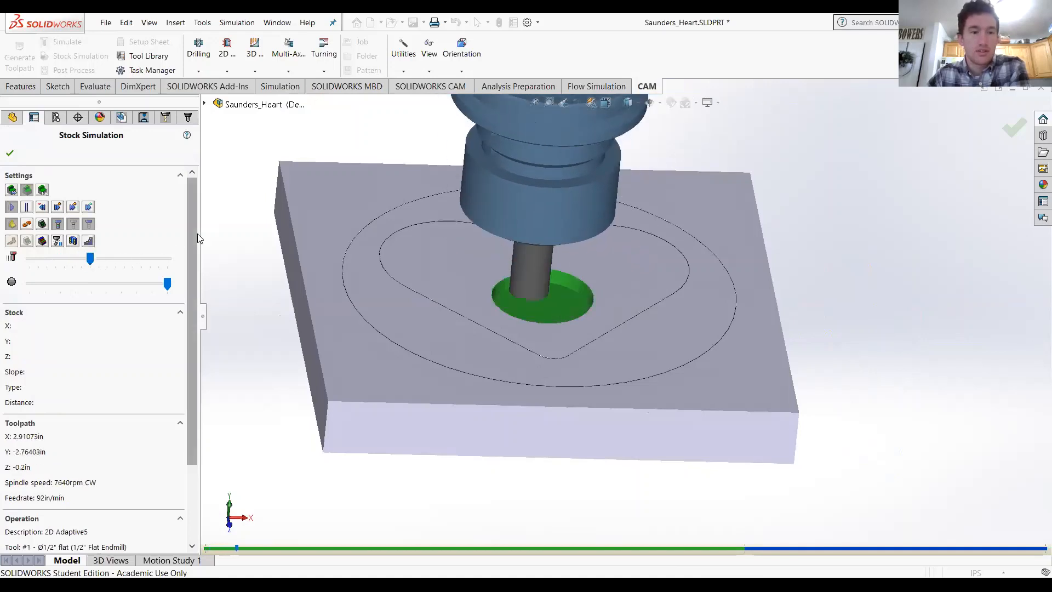
drag(190, 230, 190, 344)
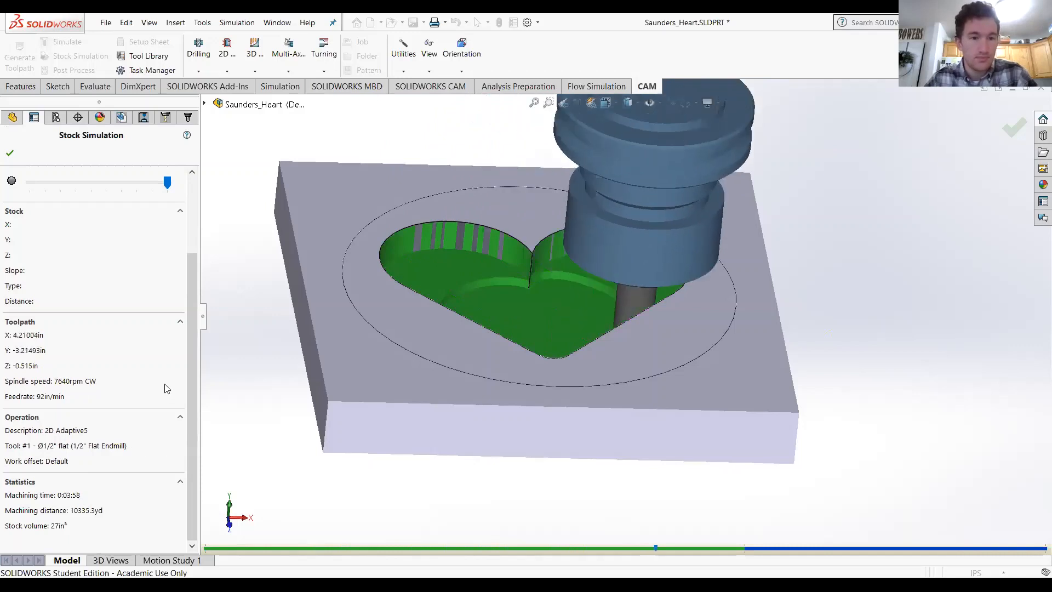
scroll(167, 388, up, 3)
click(101, 260)
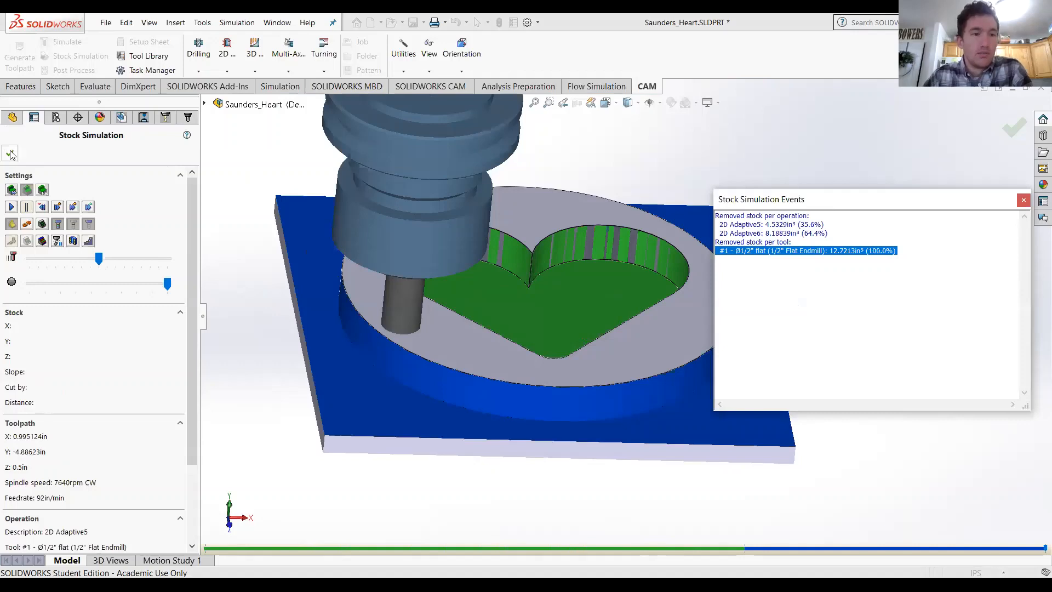
click(10, 154)
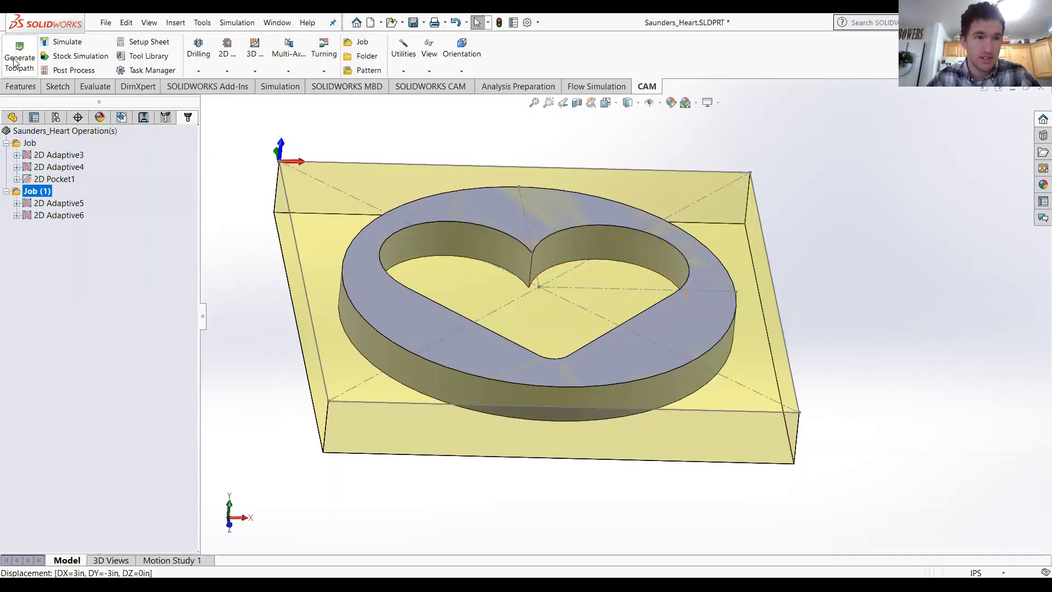
Start post processing Job (1), set the program number to 00257, and choose the HAAS (pre-NGC) / haas post configuration
click(74, 71)
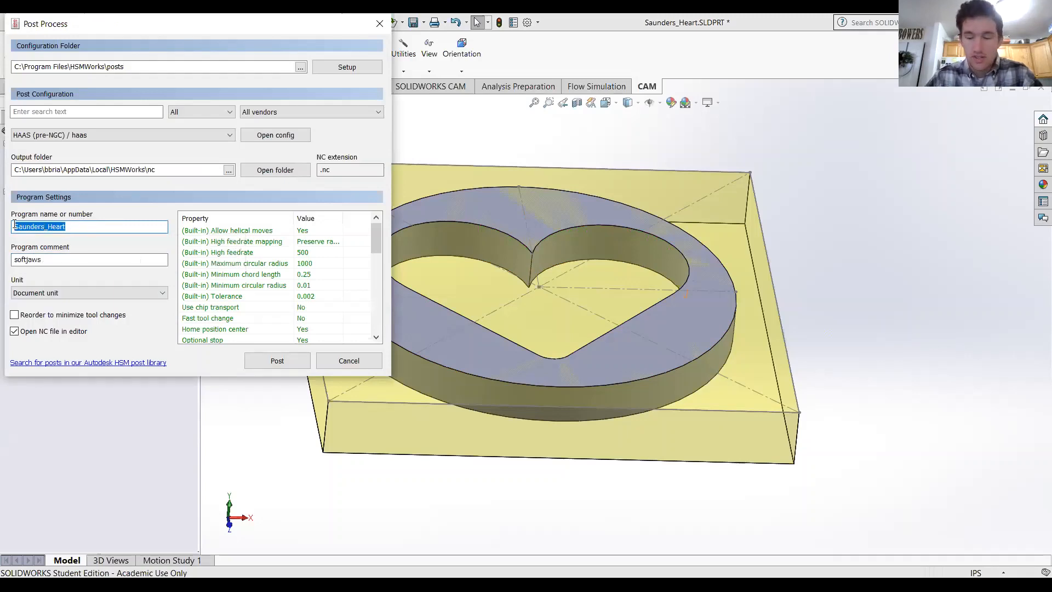
text(00257)
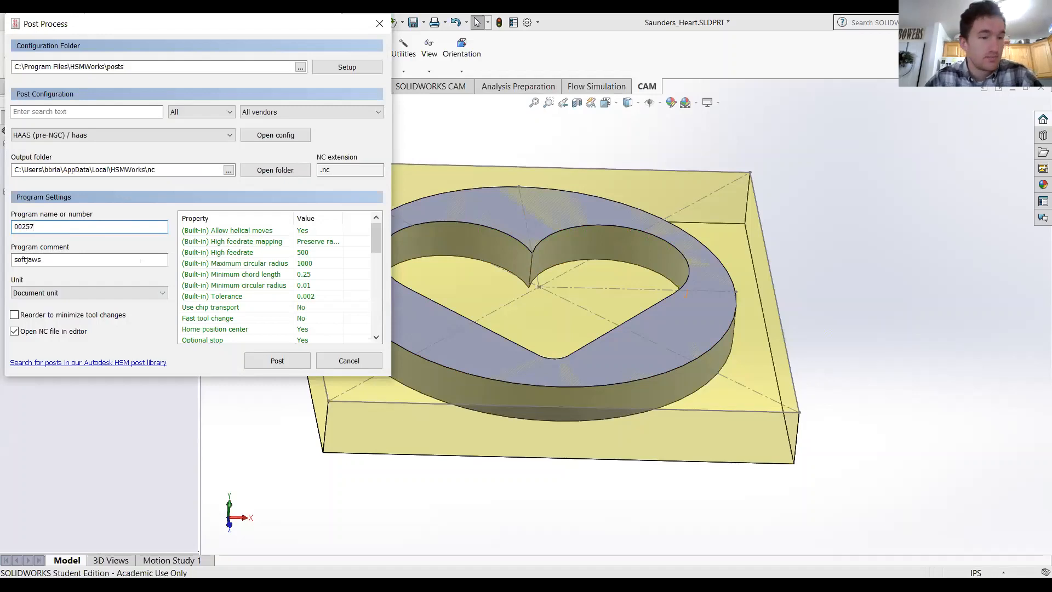
click(112, 134)
scroll(151, 190, up, 8)
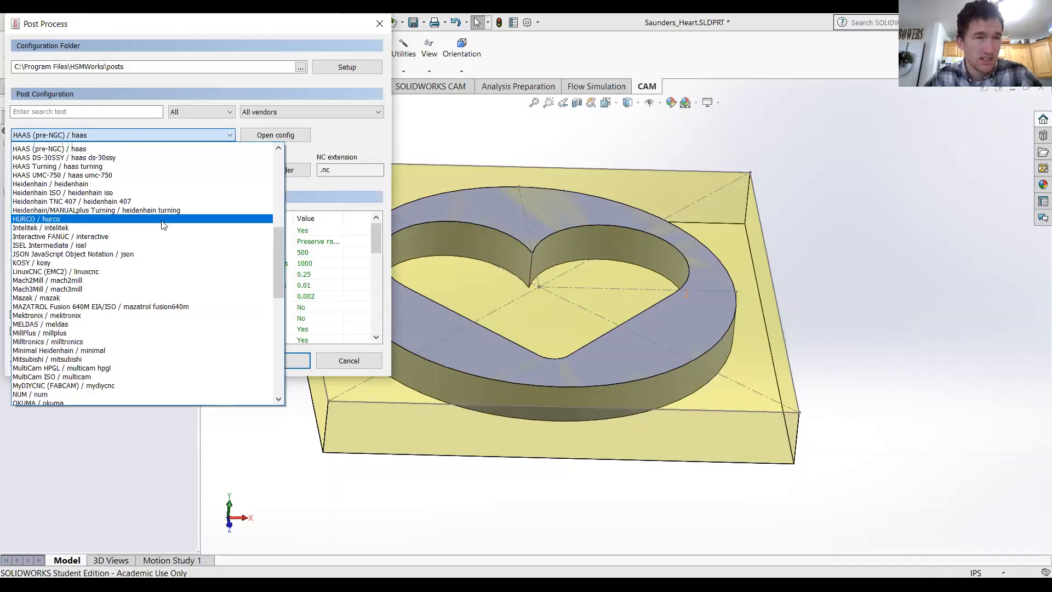
scroll(274, 193, down, 6)
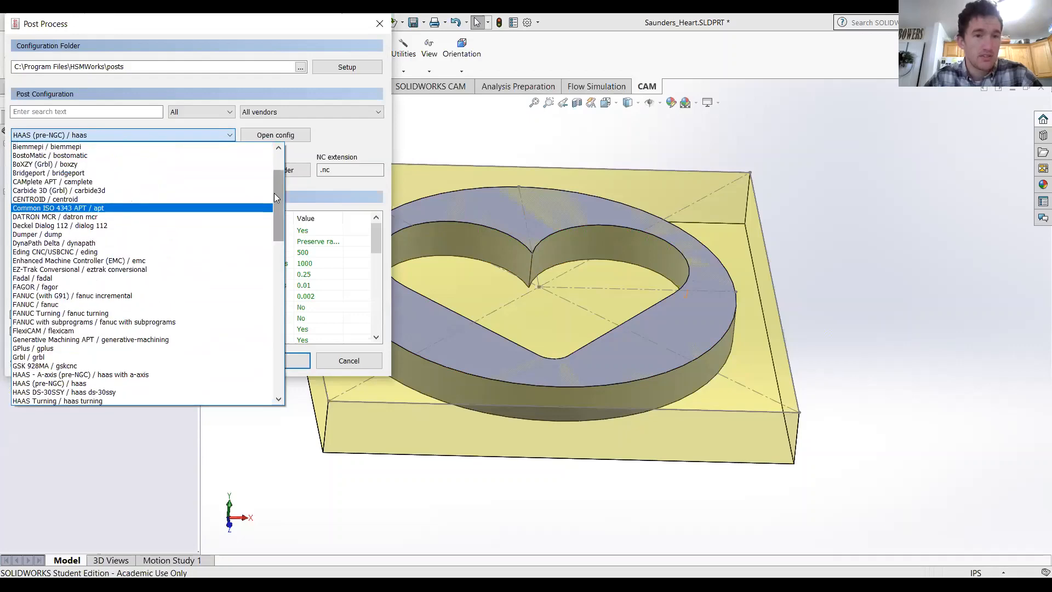
drag(289, 252, 273, 228)
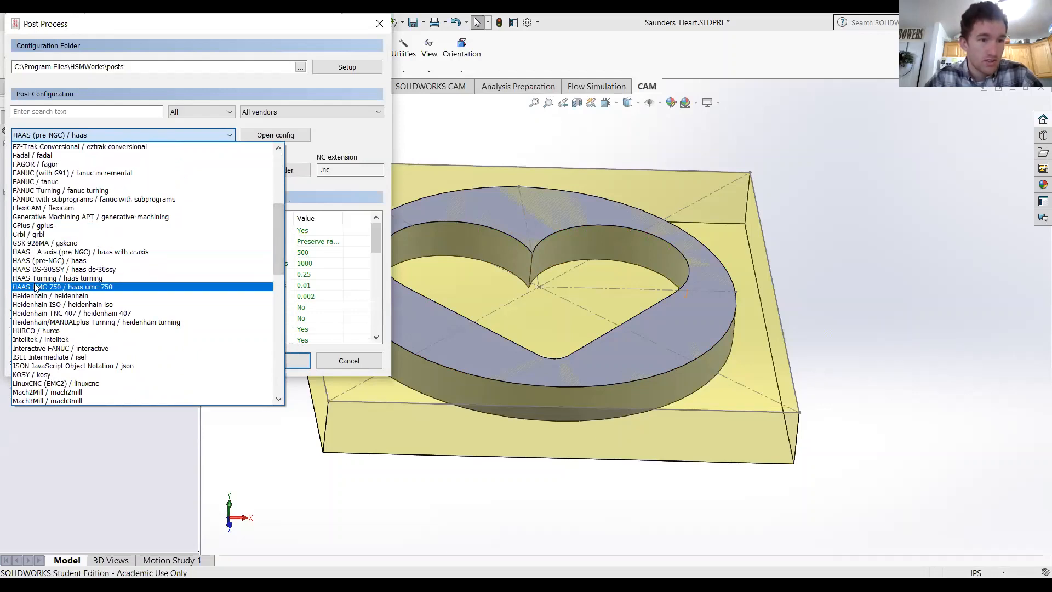
click(64, 261)
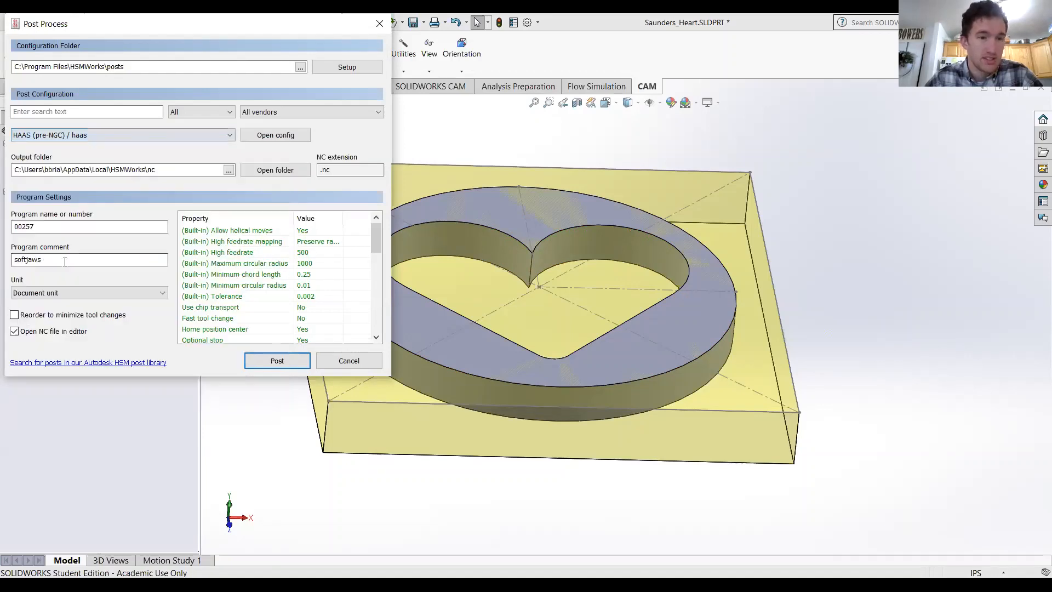
Post the program and save the NC file as 00257.nc in the Downloads folder
click(278, 361)
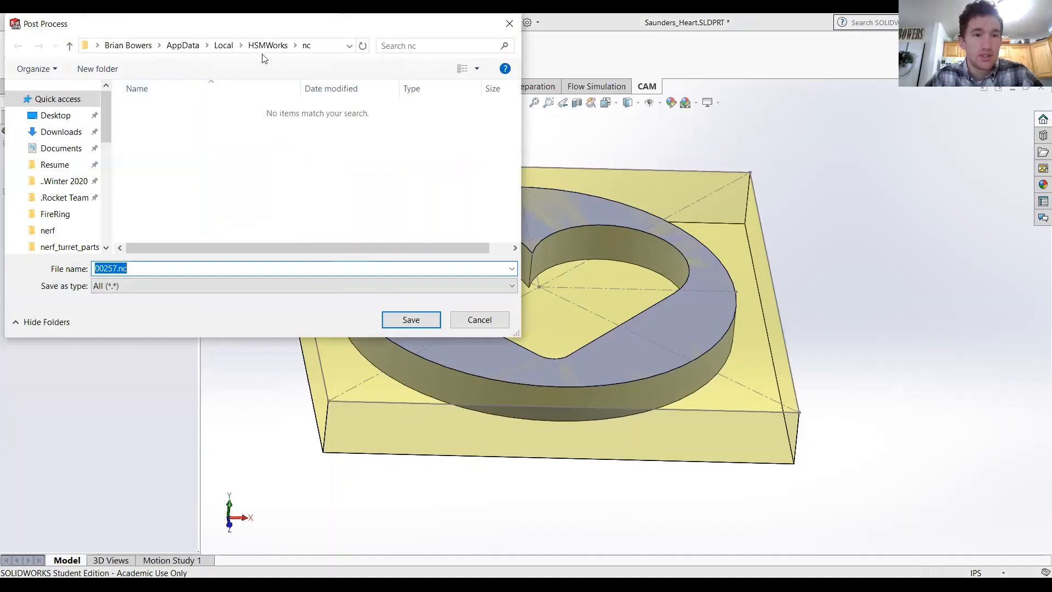
click(60, 133)
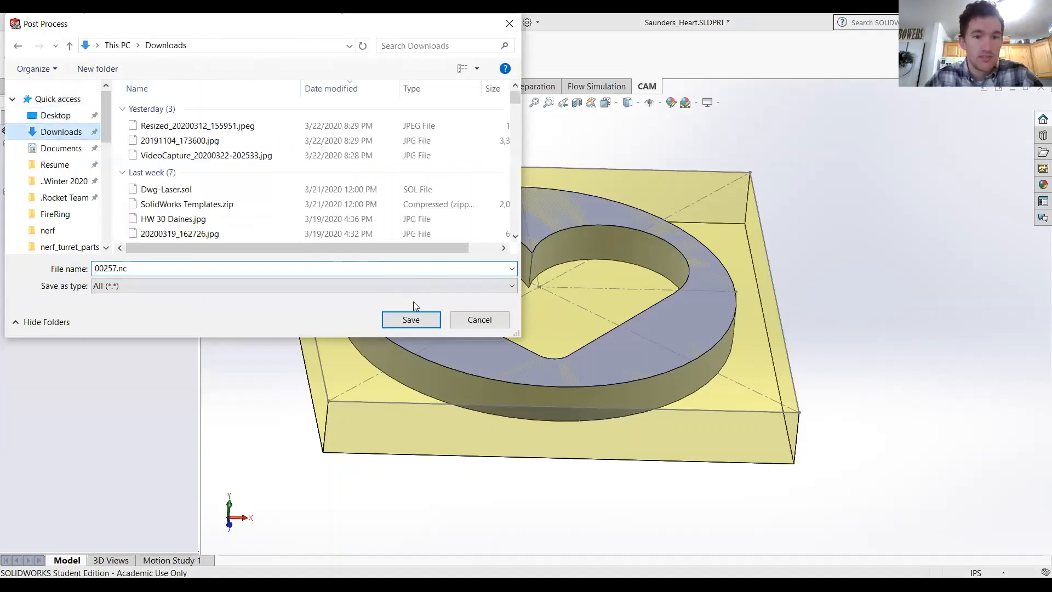
click(412, 320)
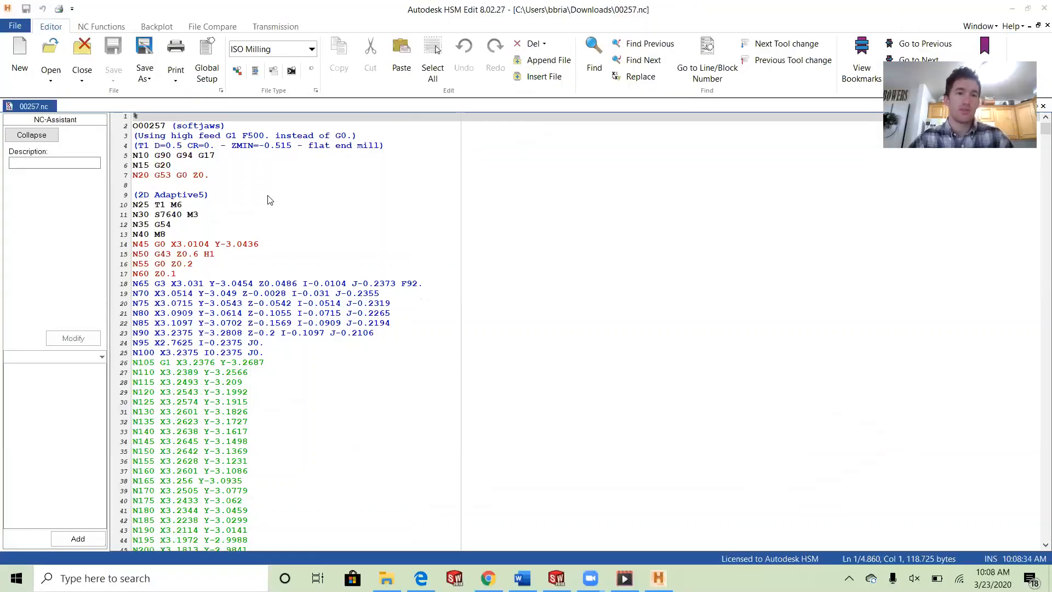
Look through the posted G-code in 00257.nc
scroll(268, 196, down, 16)
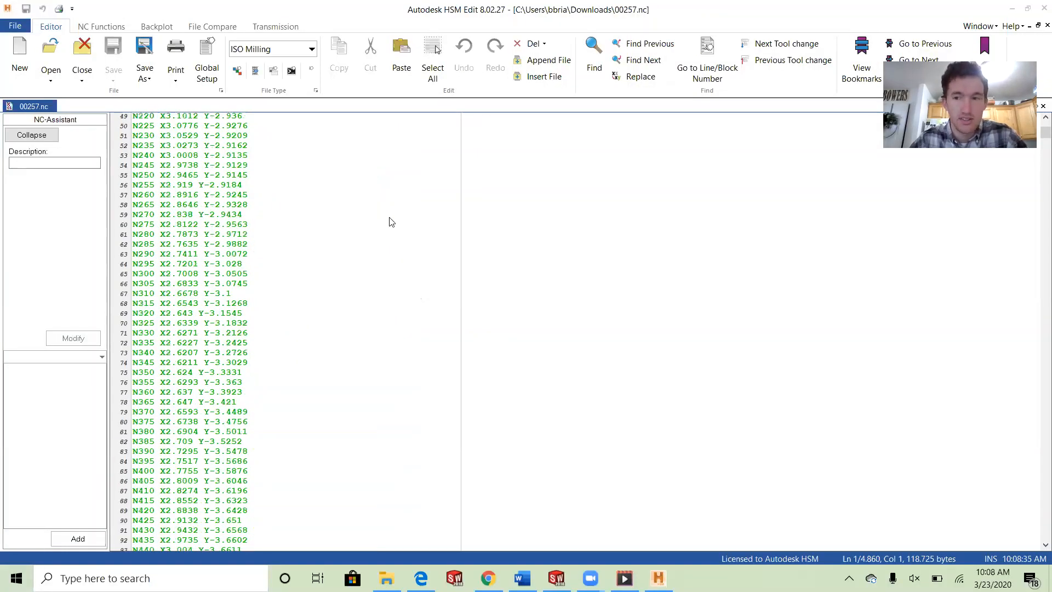
scroll(392, 222, down, 8)
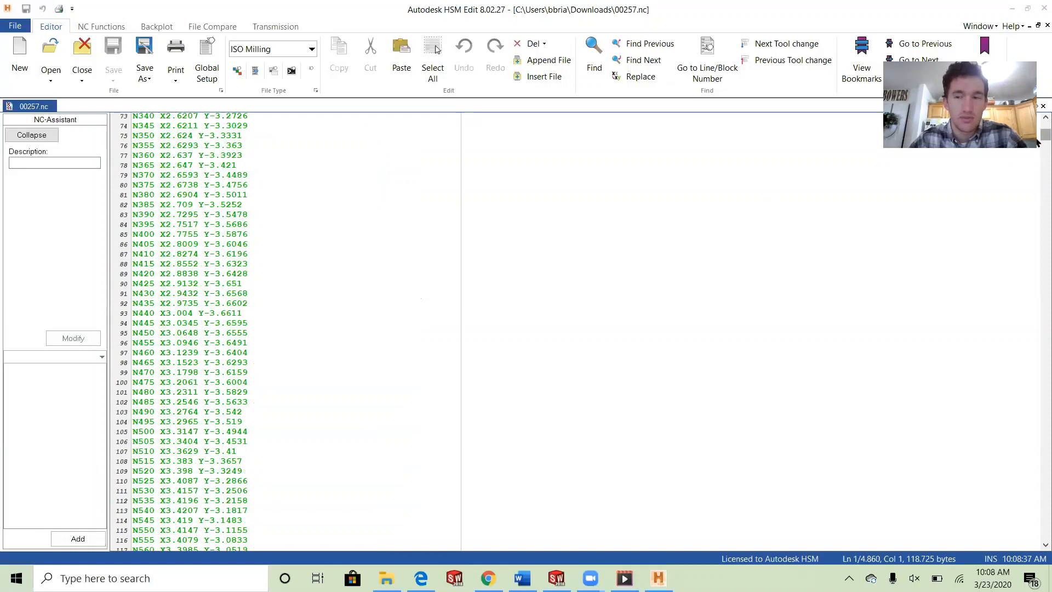
mouse_move(1037, 143)
mouse_down()
mouse_move(1037, 545)
mouse_move(1038, 155)
mouse_up()
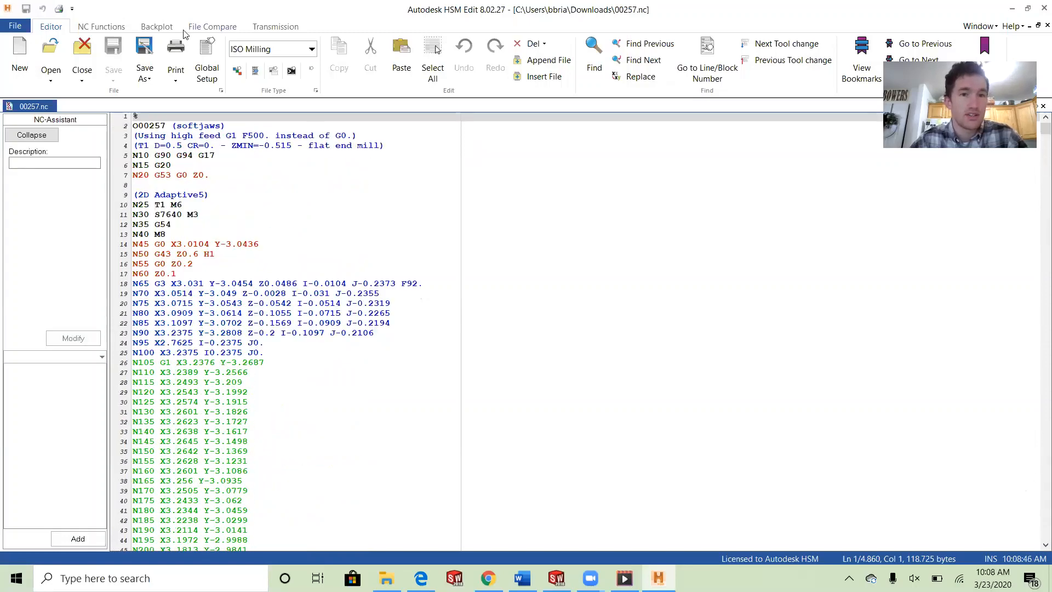